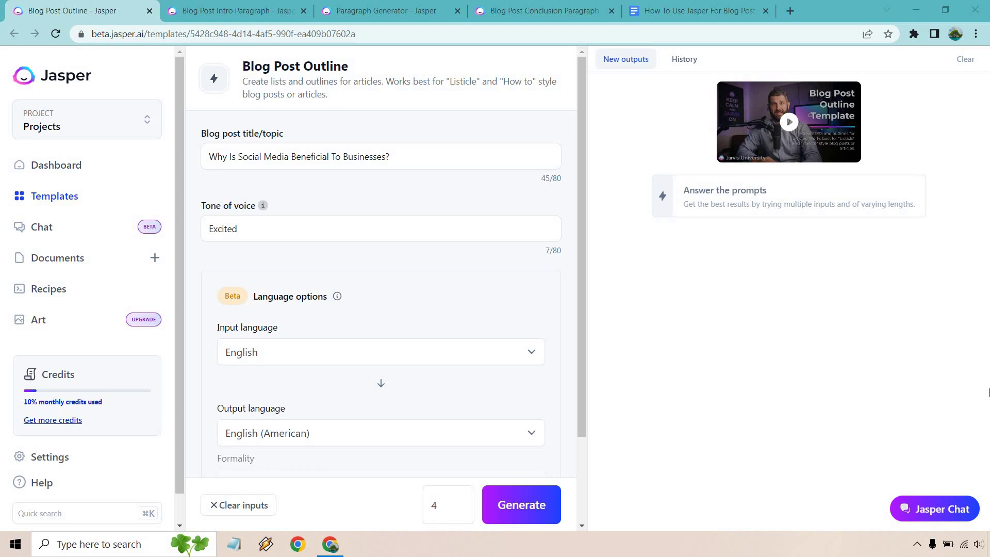
Generate a single blog post outline in Jasper, with outputs reduced to 1
{"action": "left_click", "coordinate": [690, 10]}
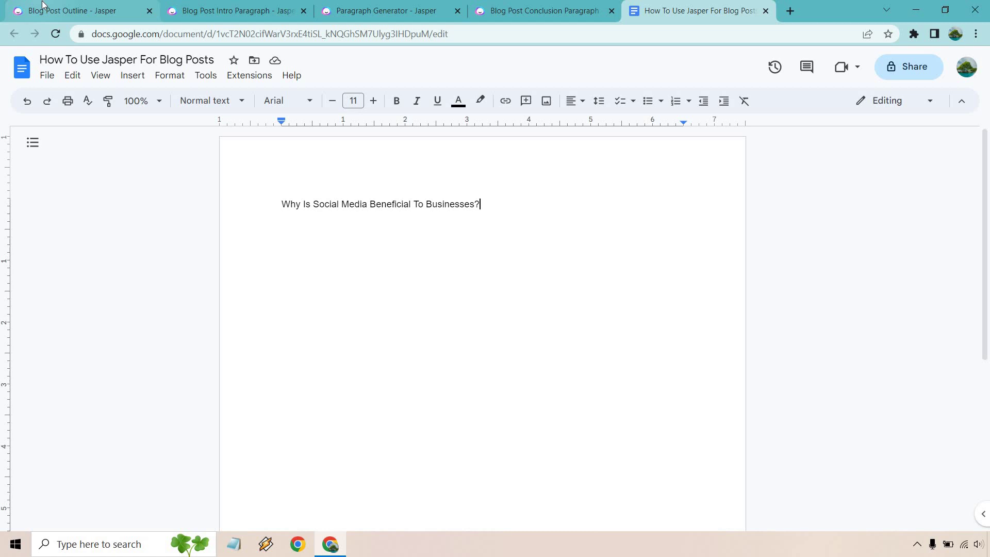
{"action": "left_click", "coordinate": [72, 10]}
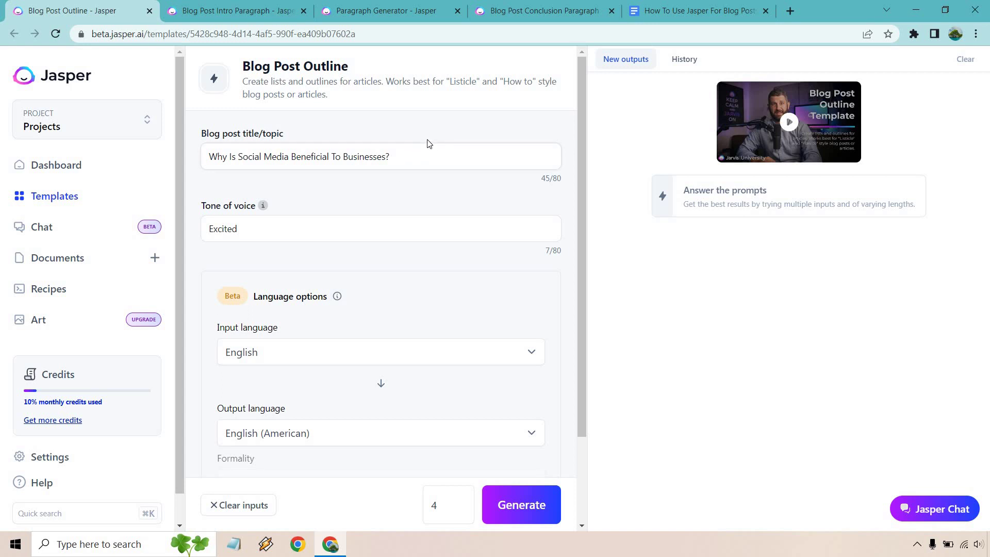
{"action": "left_click", "coordinate": [461, 509]}
{"action": "left_click", "coordinate": [461, 509]}
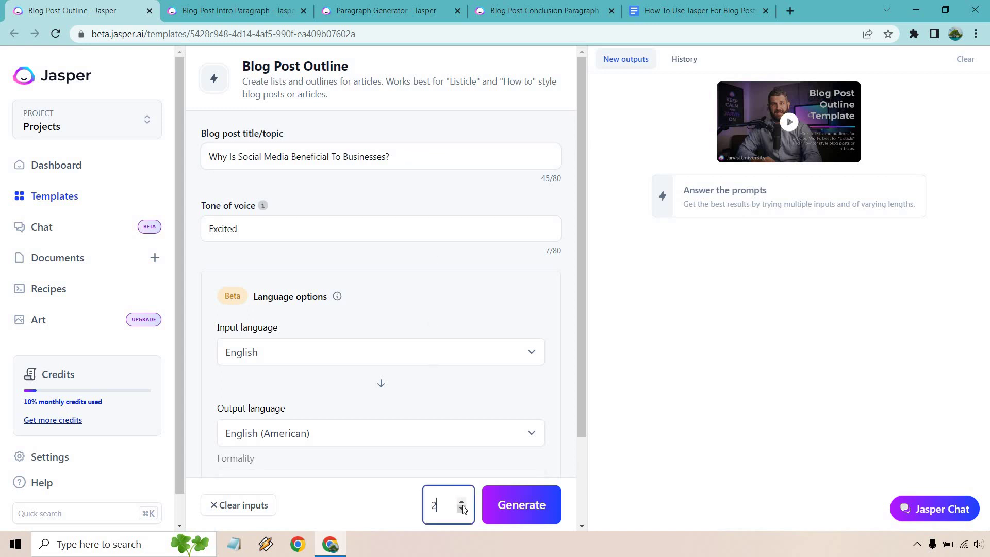
{"action": "left_click", "coordinate": [461, 509]}
{"action": "left_click", "coordinate": [521, 505]}
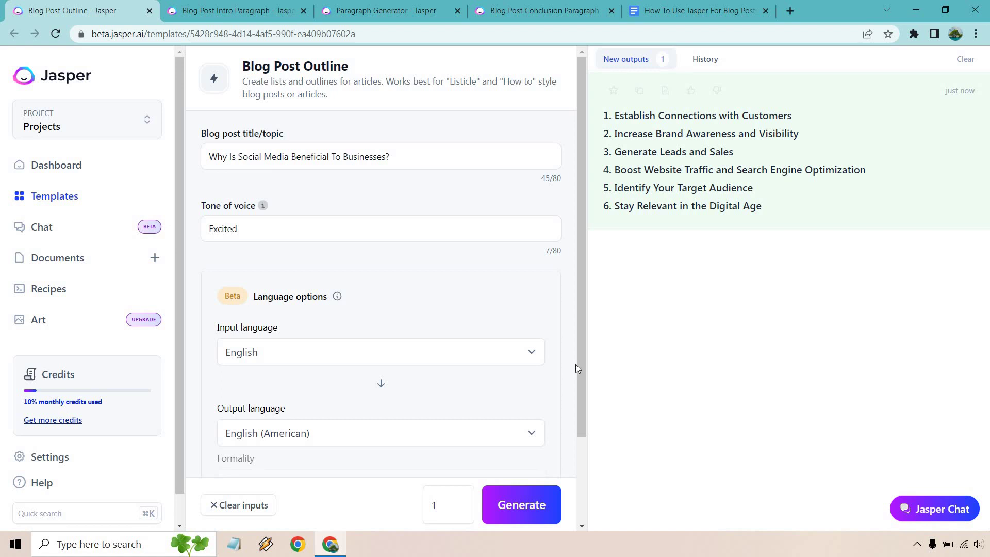
Paste the six headings, 'Establish Connections with Customers' to 'Stay Relevant in the Digital Age', under the doc title
{"action": "left_click", "coordinate": [639, 91]}
{"action": "left_click", "coordinate": [665, 10]}
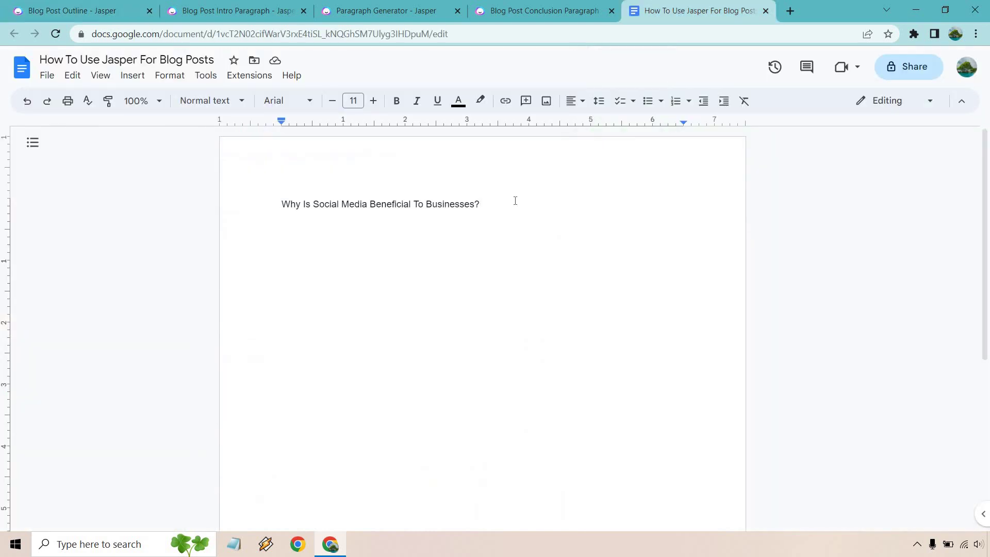
{"action": "key", "text": "Return"}
{"action": "key", "text": "Return"}
{"action": "key", "text": "ctrl+v"}
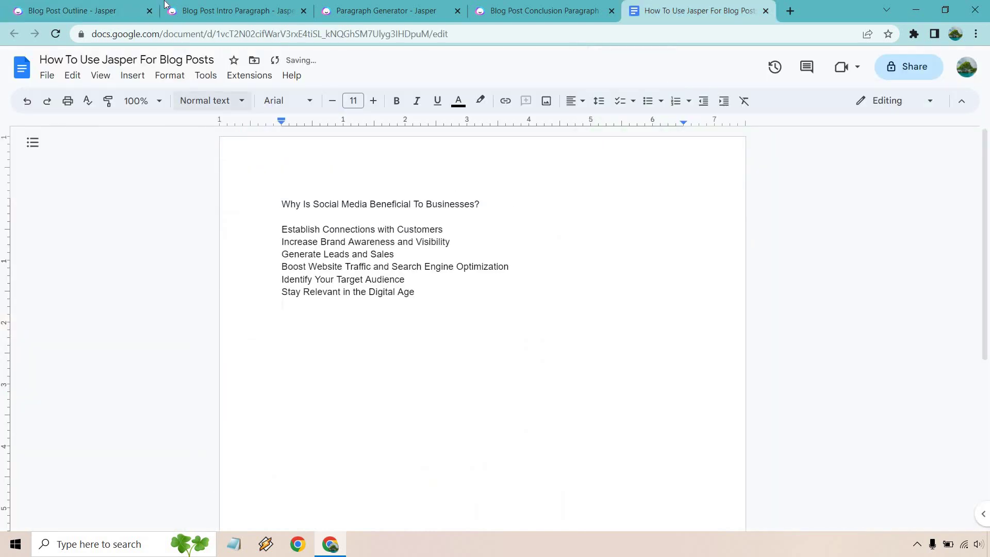
{"action": "left_click", "coordinate": [108, 7]}
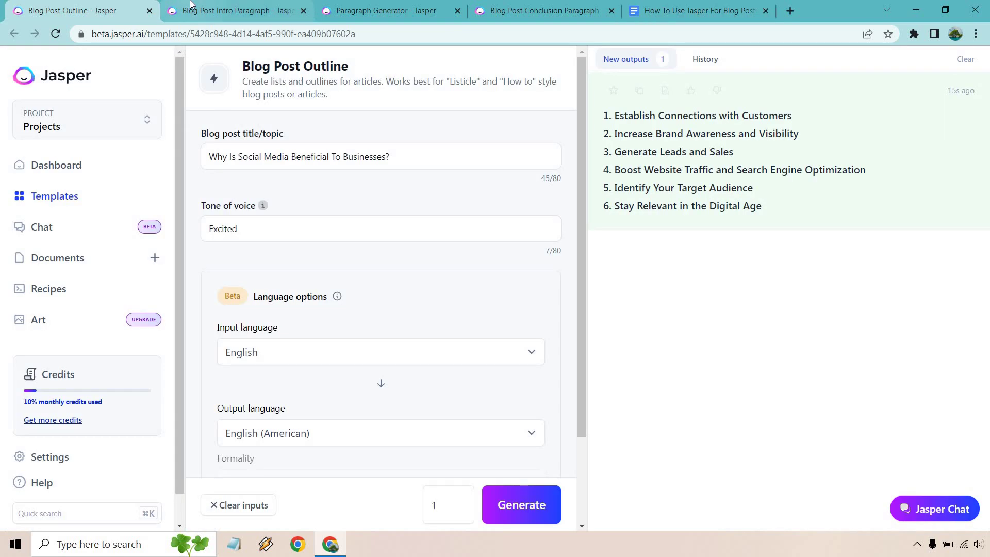
Generate two Excited-tone intro paragraphs for online business owners with the Blog Post Intro Paragraph template
{"action": "left_click", "coordinate": [191, 6]}
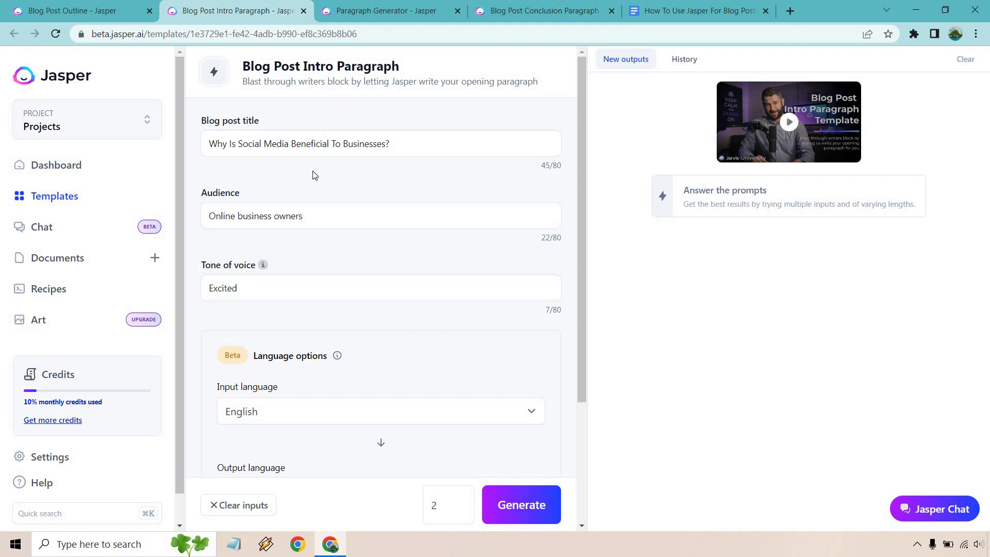
{"action": "left_click", "coordinate": [548, 507]}
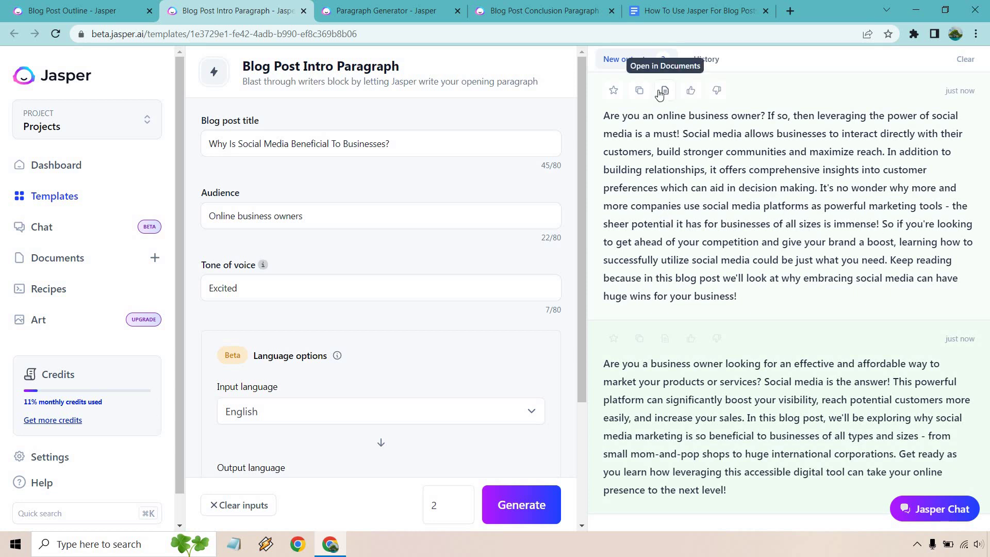
Paste Jasper's first intro paragraph into the Google Doc
{"action": "left_click", "coordinate": [632, 91]}
{"action": "key", "text": "ctrl+5"}
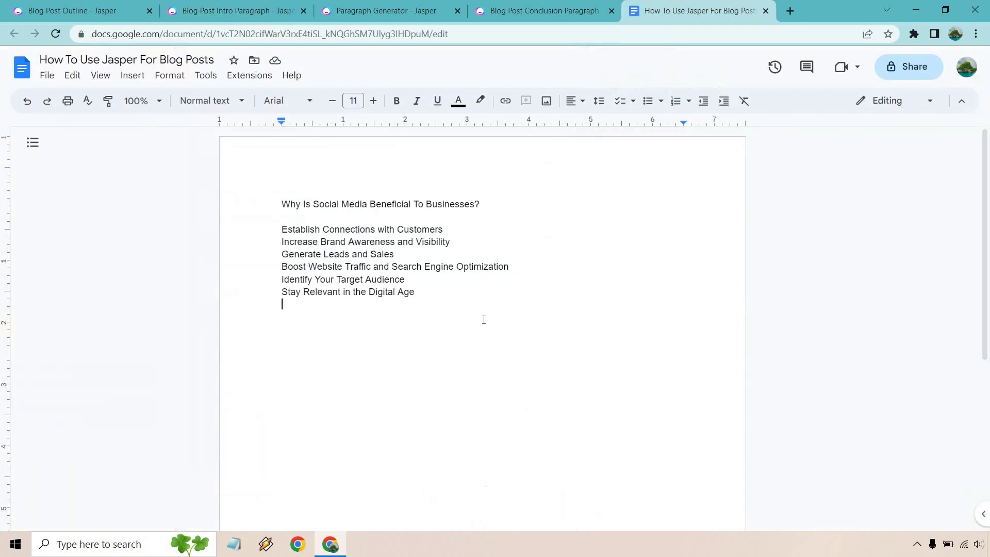
{"action": "key", "text": "ctrl+v"}
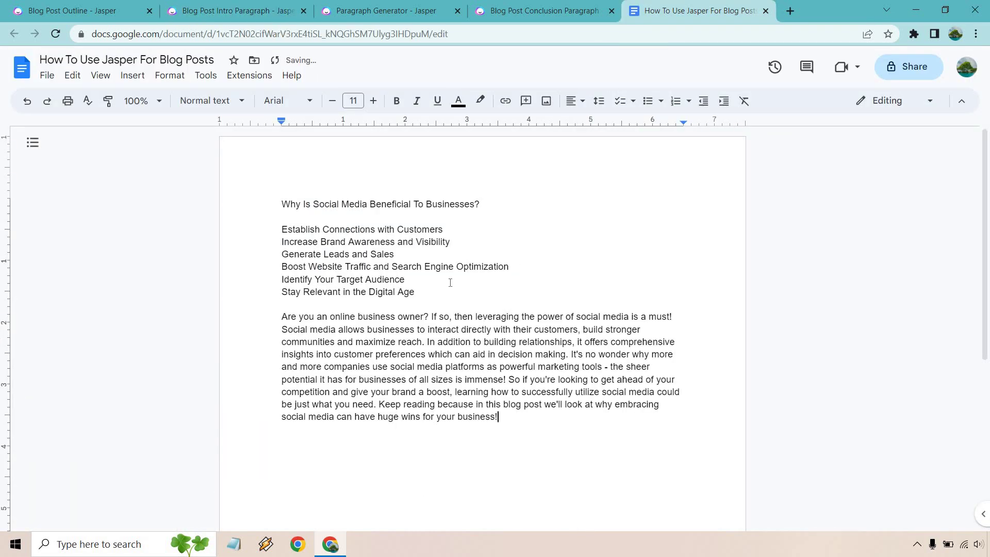
Move the six outline headings below the intro paragraph
{"action": "left_click_drag", "start_coordinate": [434, 290], "coordinate": [243, 230]}
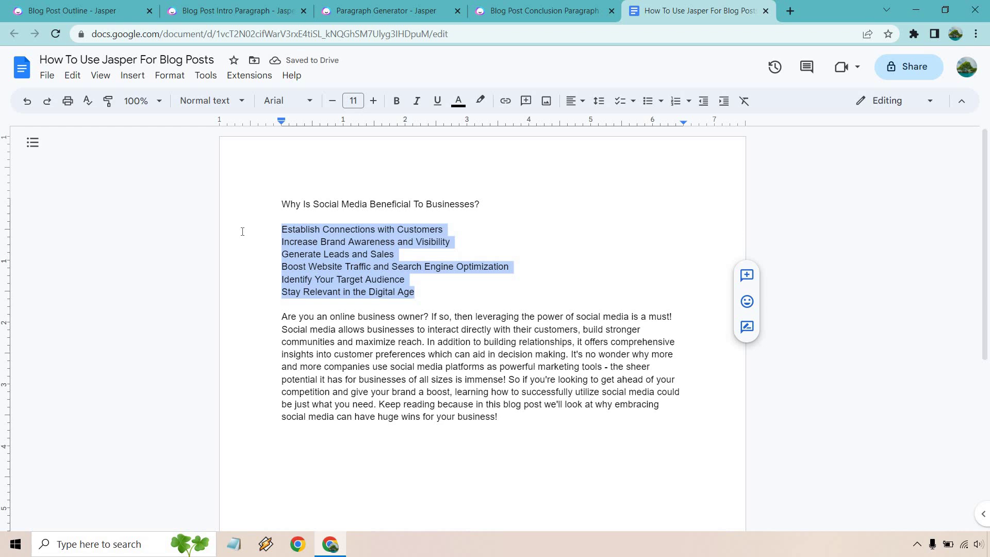
{"action": "key", "text": "BackSpace"}
{"action": "key", "text": "BackSpace"}
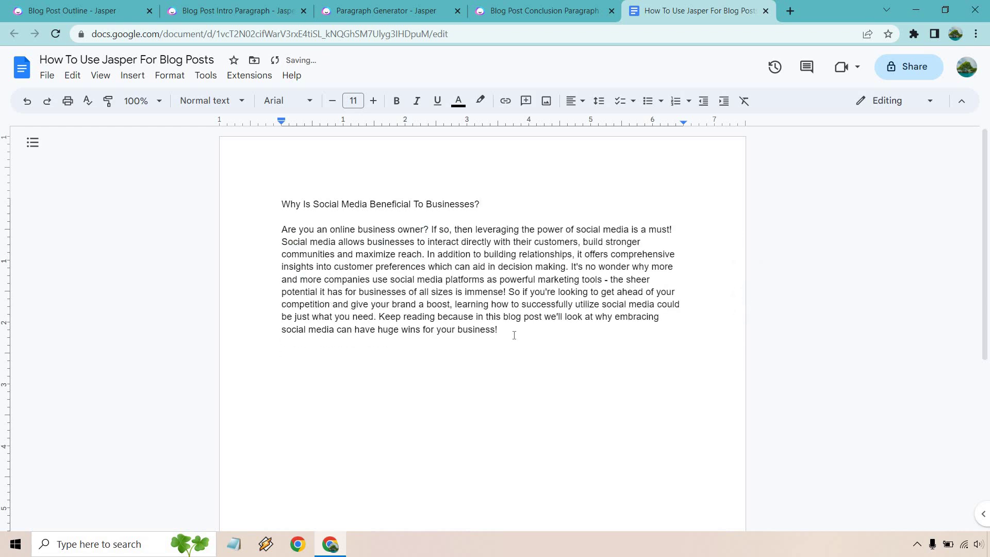
{"action": "key", "text": "ctrl+v"}
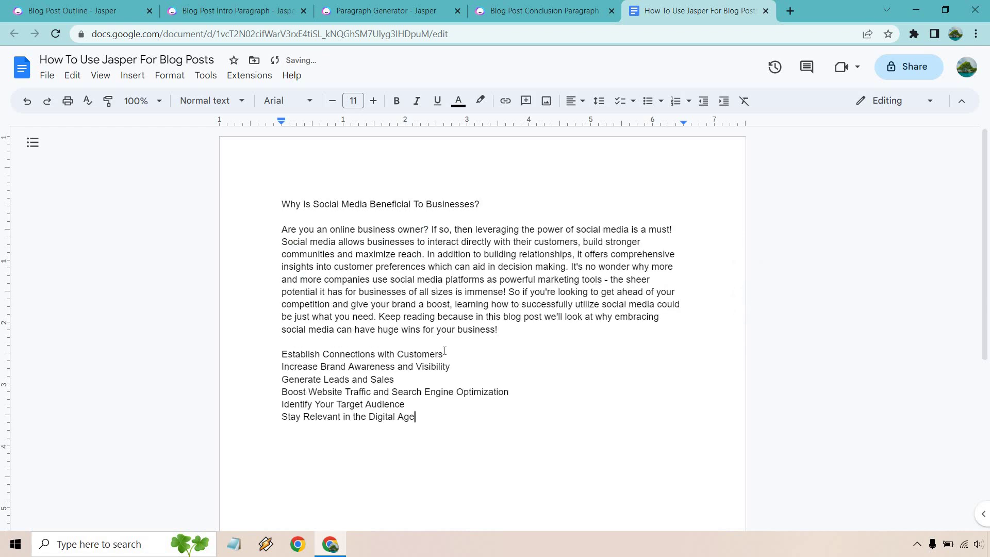
{"action": "left_click_drag", "start_coordinate": [444, 351], "coordinate": [277, 351]}
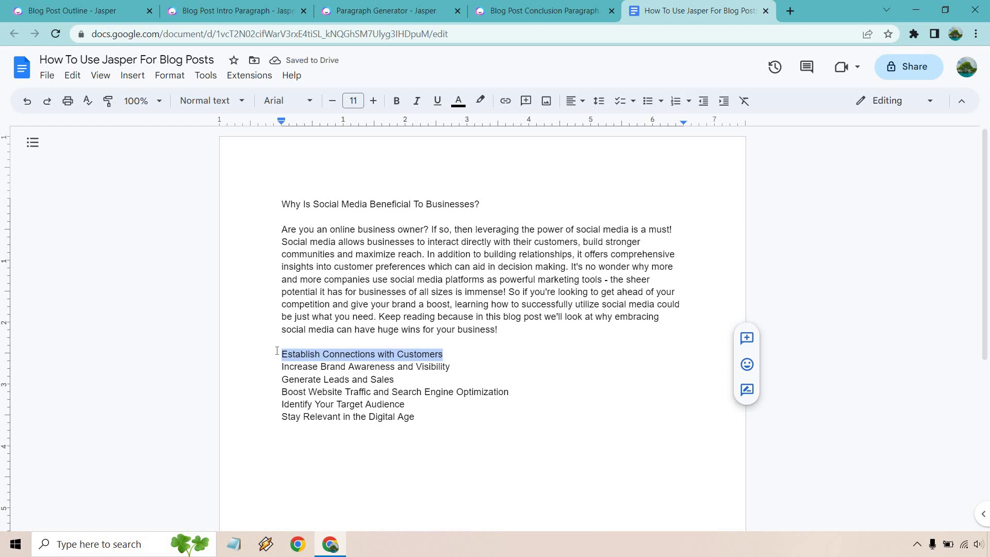
{"action": "left_click", "coordinate": [388, 9]}
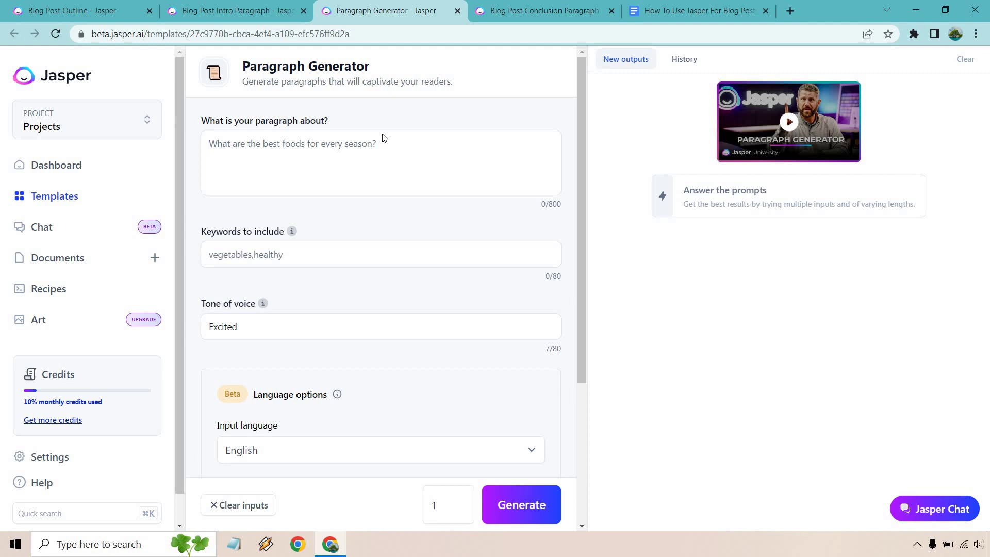
Generate a Paragraph Generator paragraph on social media helping businesses establish connections with customers
{"action": "left_click", "coordinate": [670, 11]}
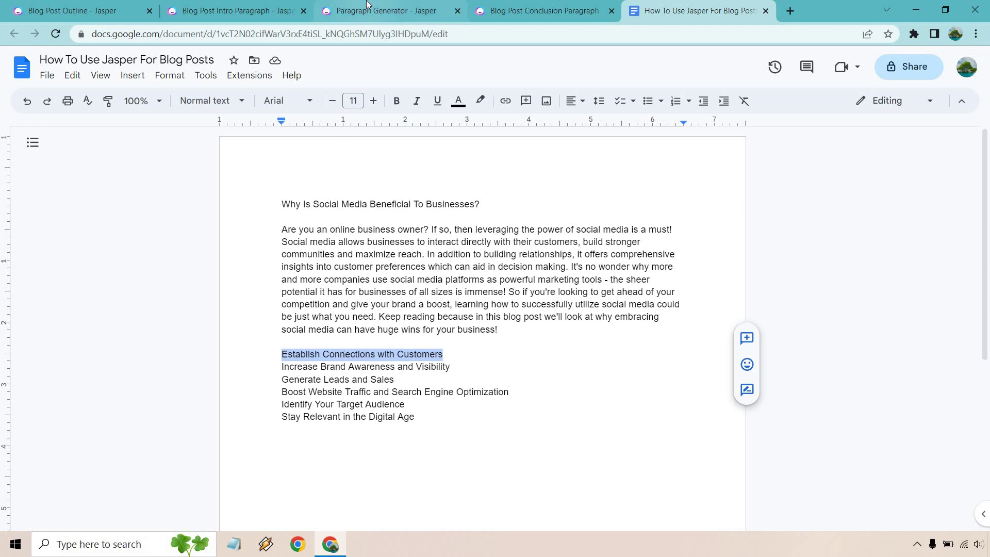
{"action": "left_click", "coordinate": [368, 8]}
{"action": "key", "text": "ctrl+v"}
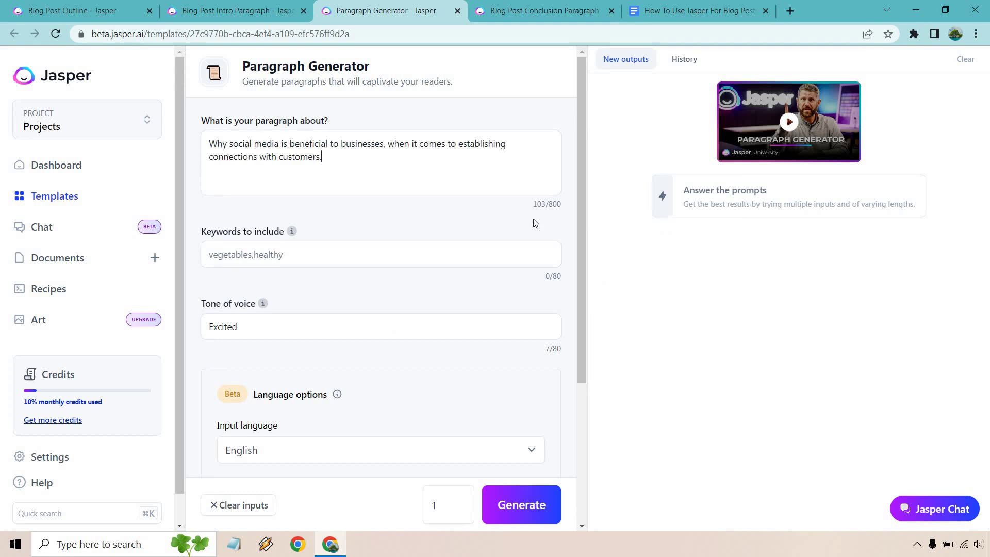
{"action": "left_click", "coordinate": [539, 505]}
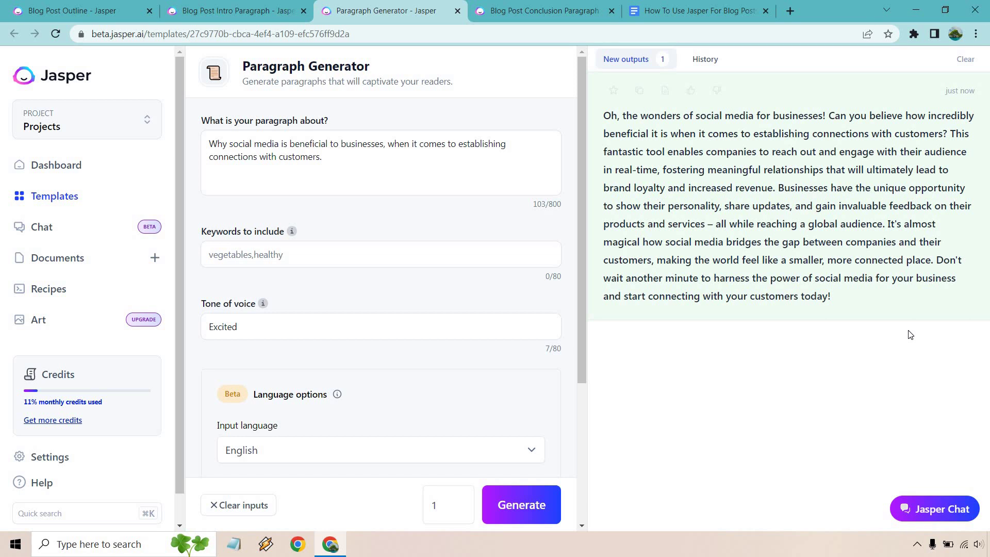
Paste the customer-connections paragraph under the 'Establish Connections with Customers' heading
{"action": "left_click", "coordinate": [670, 11]}
{"action": "left_click", "coordinate": [472, 356]}
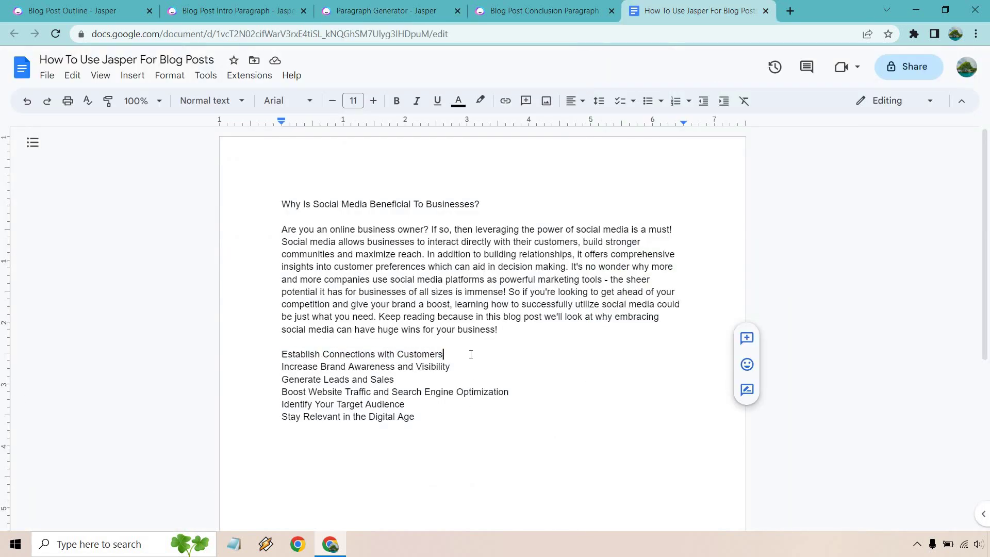
{"action": "key", "text": "Return"}
{"action": "key", "text": "Return"}
{"action": "key", "text": "ctrl+v"}
{"action": "key", "text": "Return"}
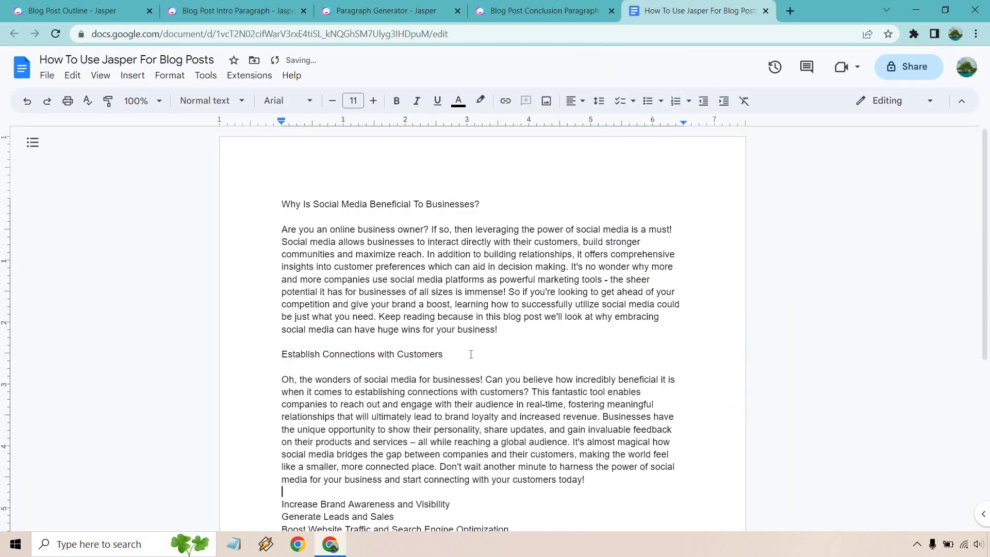
{"action": "scroll", "coordinate": [471, 354], "scroll_direction": "down", "scroll_amount": 3}
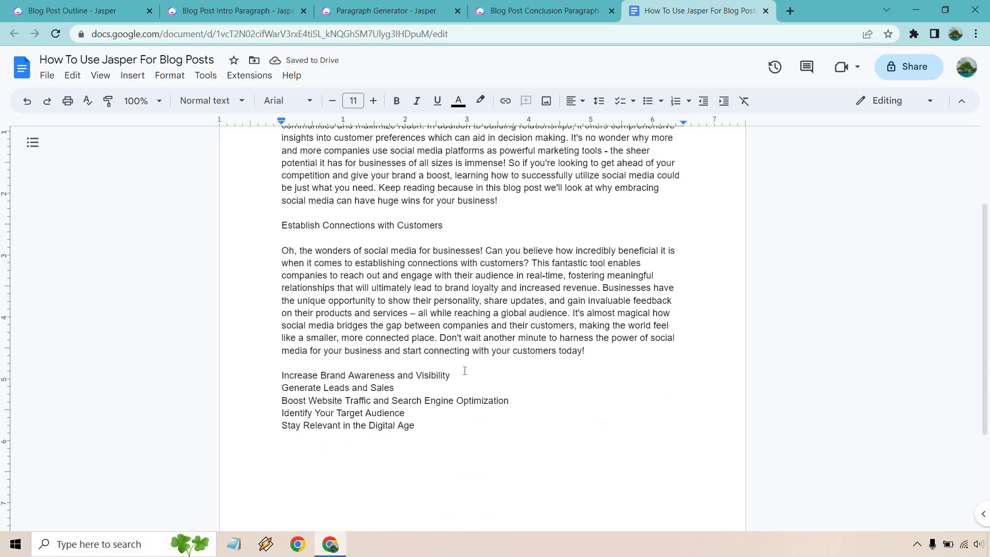
{"action": "left_click_drag", "start_coordinate": [450, 375], "coordinate": [283, 373]}
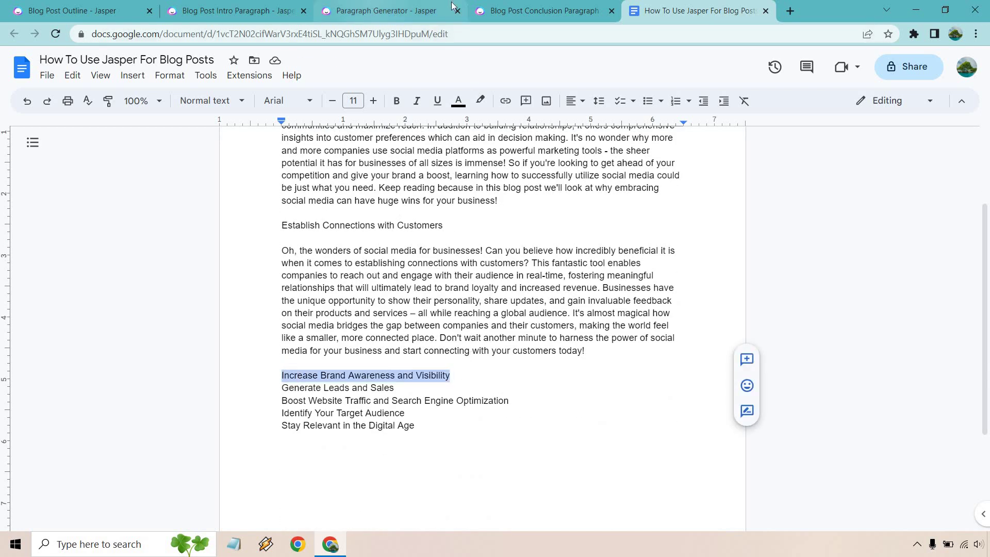
{"action": "left_click_drag", "start_coordinate": [360, 11], "coordinate": [463, 76]}
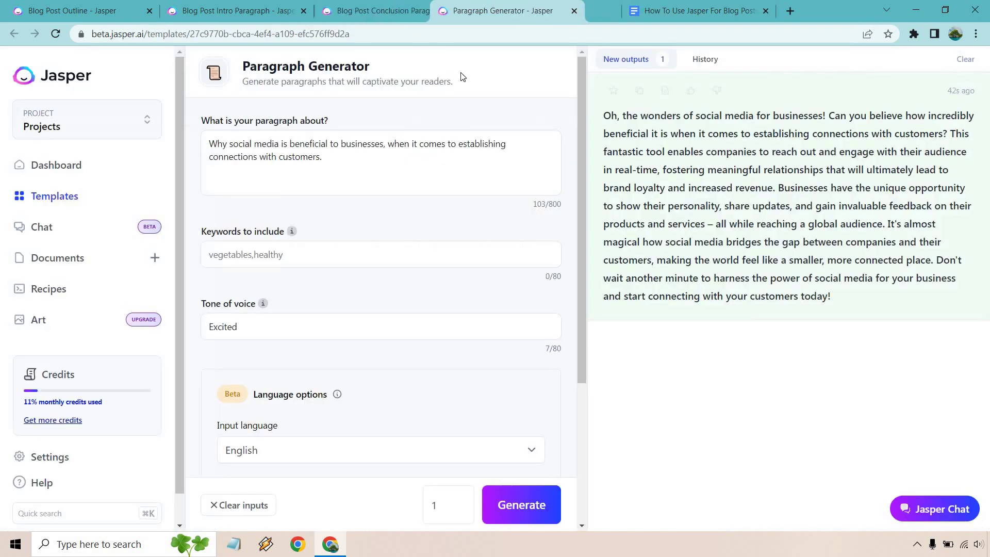
Set the topic to 'increasing brand awareness and visibility.', clear old outputs, and generate
{"action": "left_click", "coordinate": [458, 144]}
{"action": "key", "text": "ctrl+shift+End"}
{"action": "key", "text": "ctrl+v"}
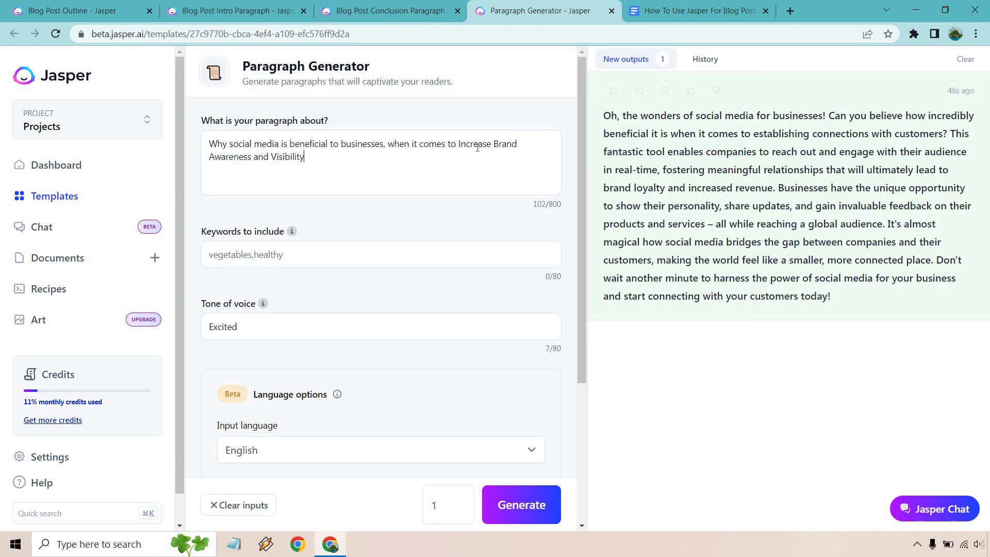
{"action": "left_click_drag", "start_coordinate": [492, 145], "coordinate": [458, 145]}
{"action": "type", "text": "increasing brand awareness and visibility."}
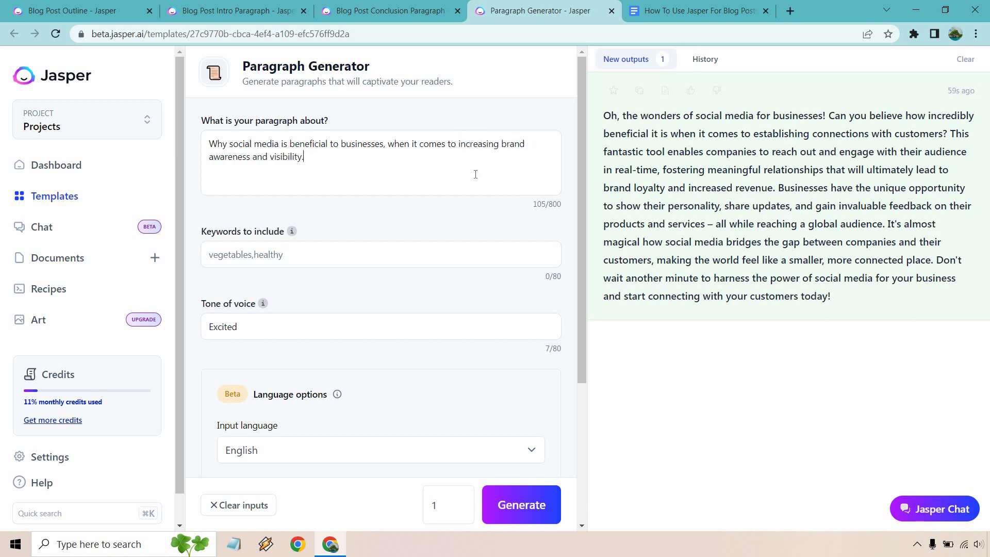
{"action": "left_click", "coordinate": [966, 59]}
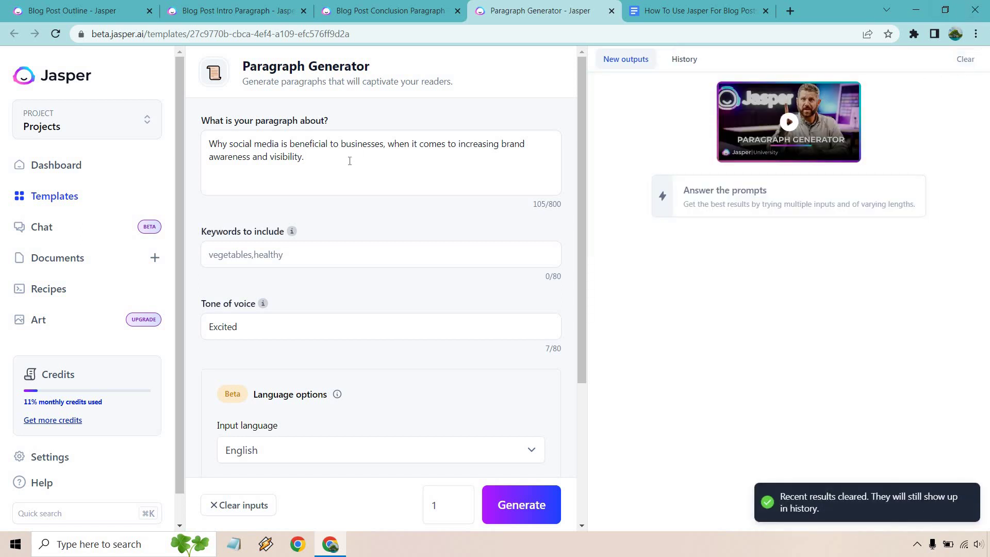
{"action": "left_click", "coordinate": [370, 163]}
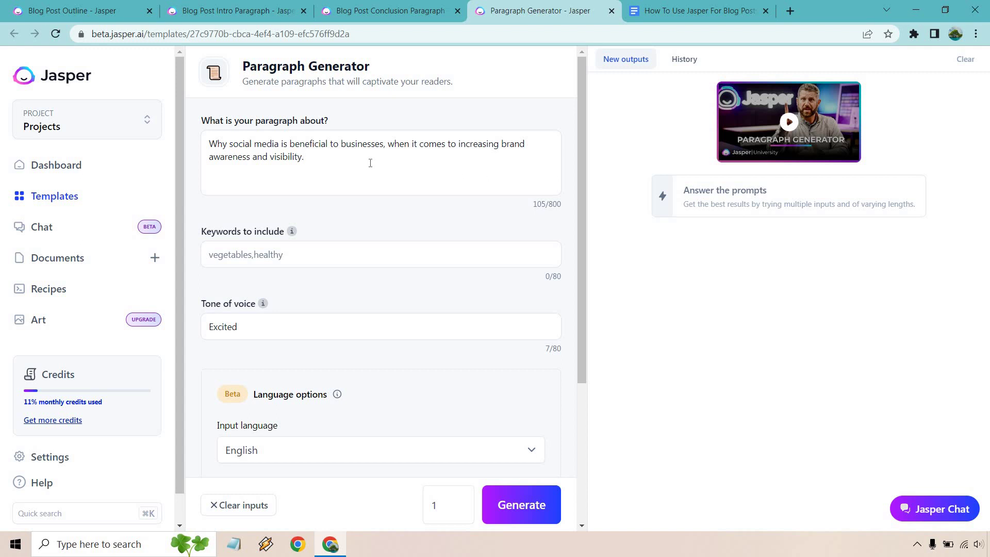
{"action": "left_click", "coordinate": [557, 504]}
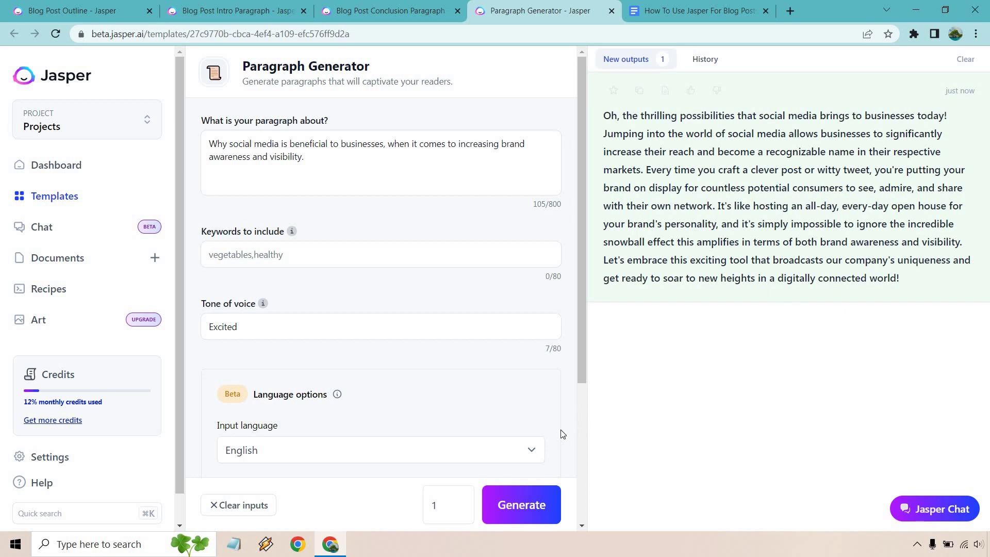
Select the opening sentence of the first section in the blog post document
{"action": "left_click", "coordinate": [698, 10]}
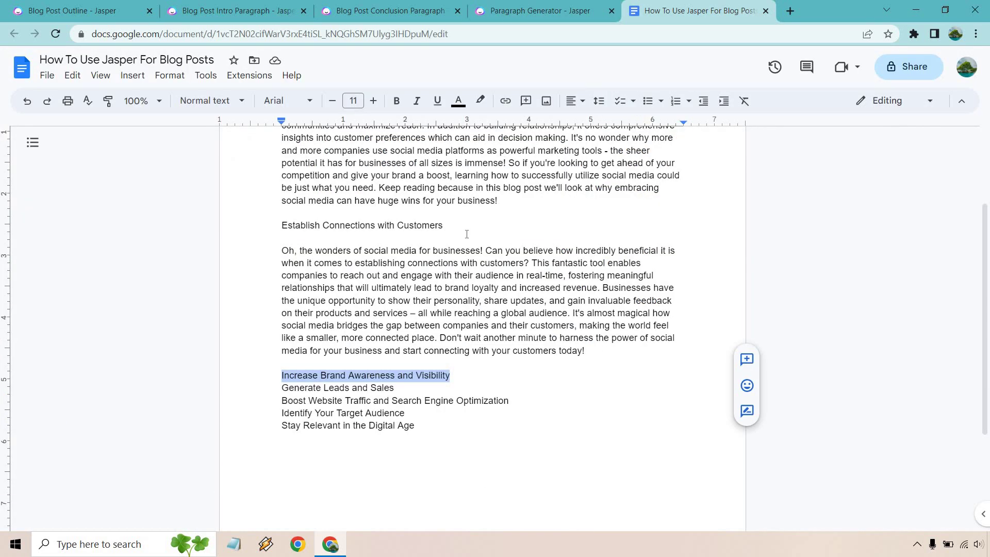
{"action": "left_click", "coordinate": [369, 249]}
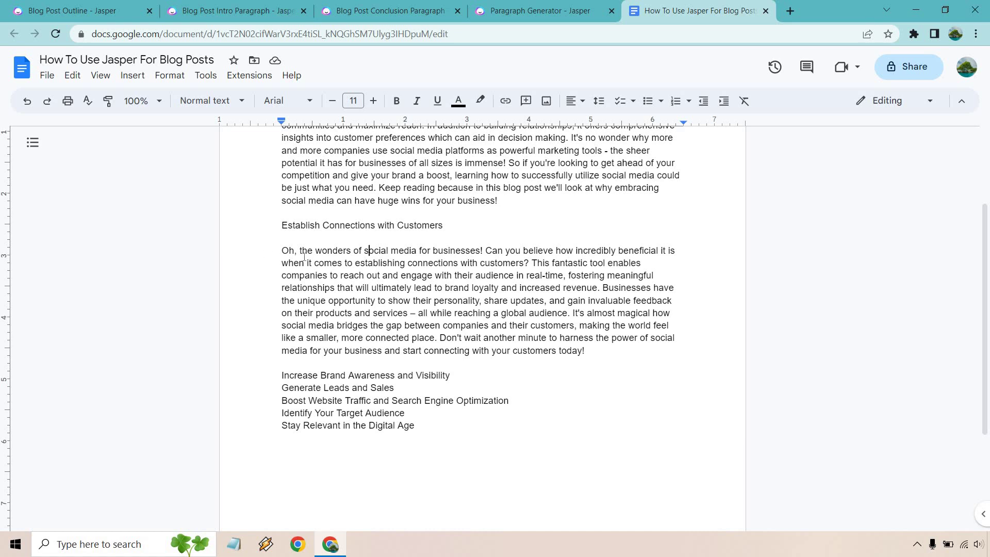
{"action": "left_click_drag", "start_coordinate": [283, 250], "coordinate": [485, 251]}
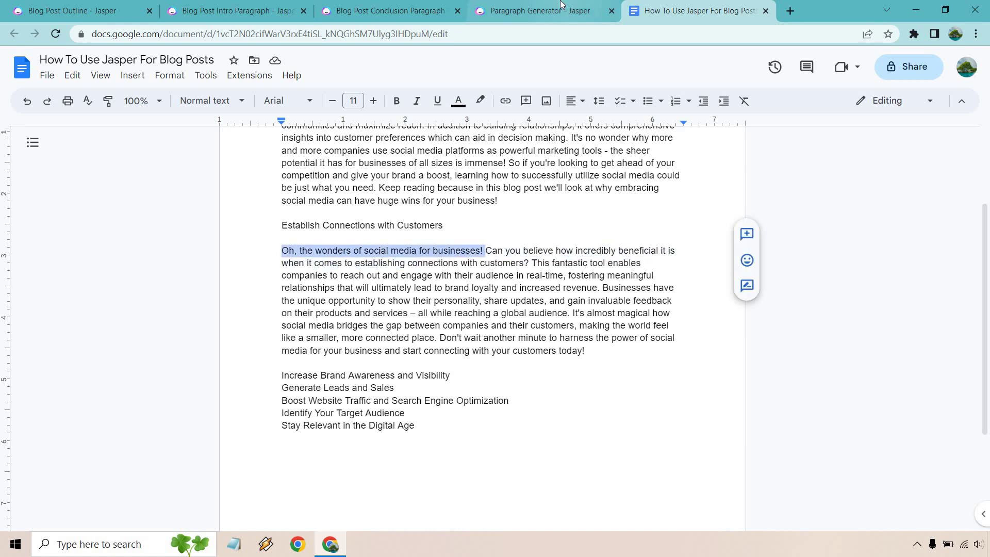
{"action": "left_click", "coordinate": [561, 6]}
Paste the brand-awareness paragraph under the 'Increase Brand Awareness and Visibility' heading
{"action": "double_click", "coordinate": [193, 330]}
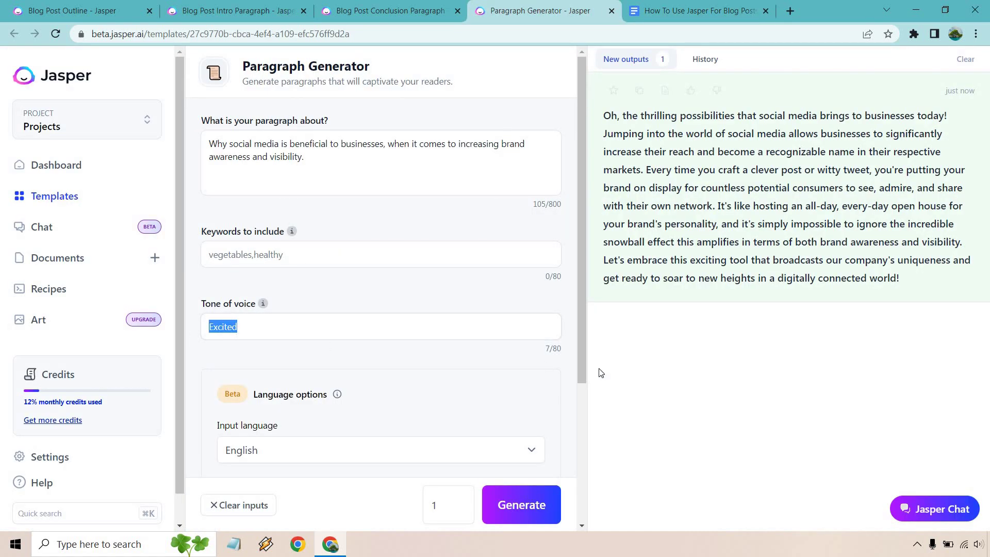
{"action": "left_click", "coordinate": [738, 410]}
{"action": "left_click", "coordinate": [639, 90]}
{"action": "left_click", "coordinate": [657, 4]}
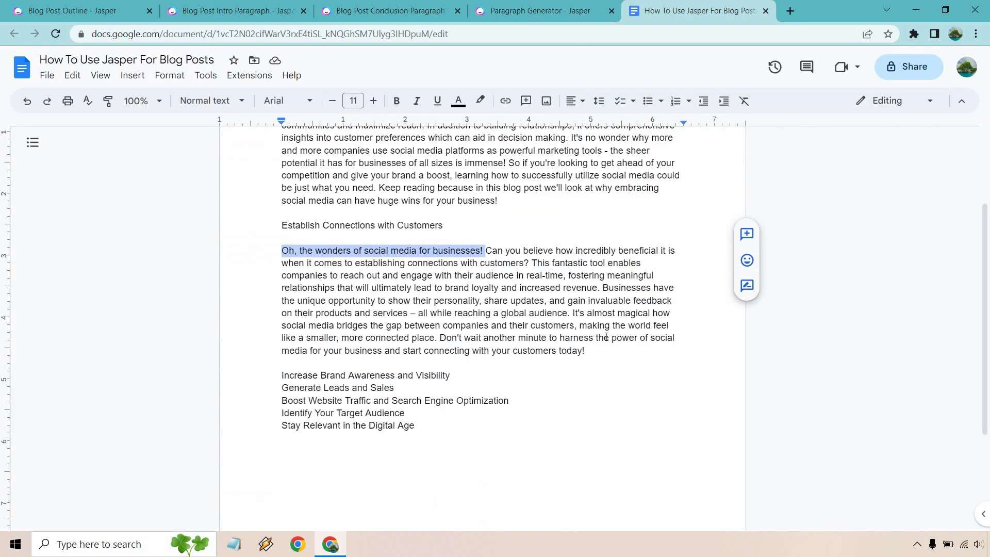
{"action": "left_click", "coordinate": [505, 374]}
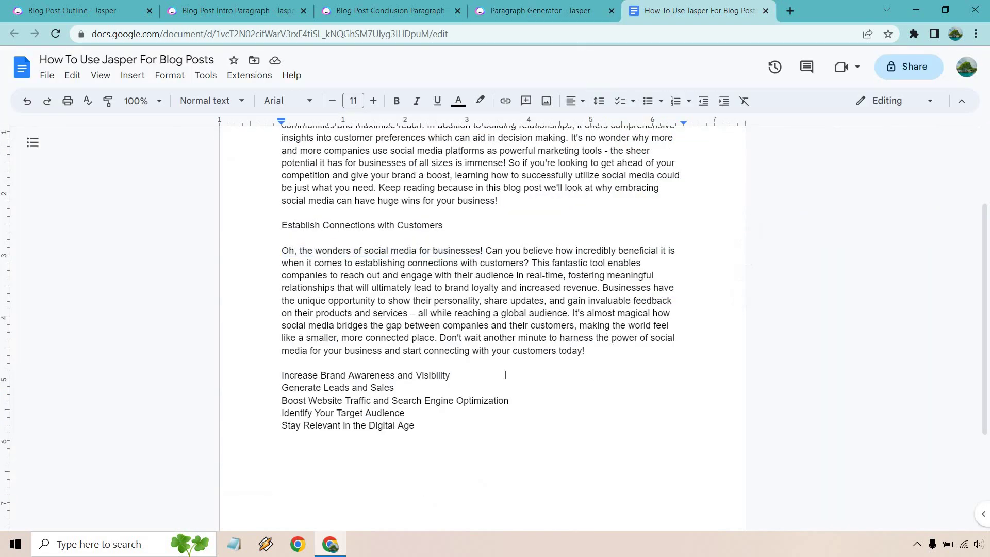
{"action": "key", "text": "Return"}
{"action": "key", "text": "Return"}
{"action": "key", "text": "ctrl+v"}
{"action": "key", "text": "Return"}
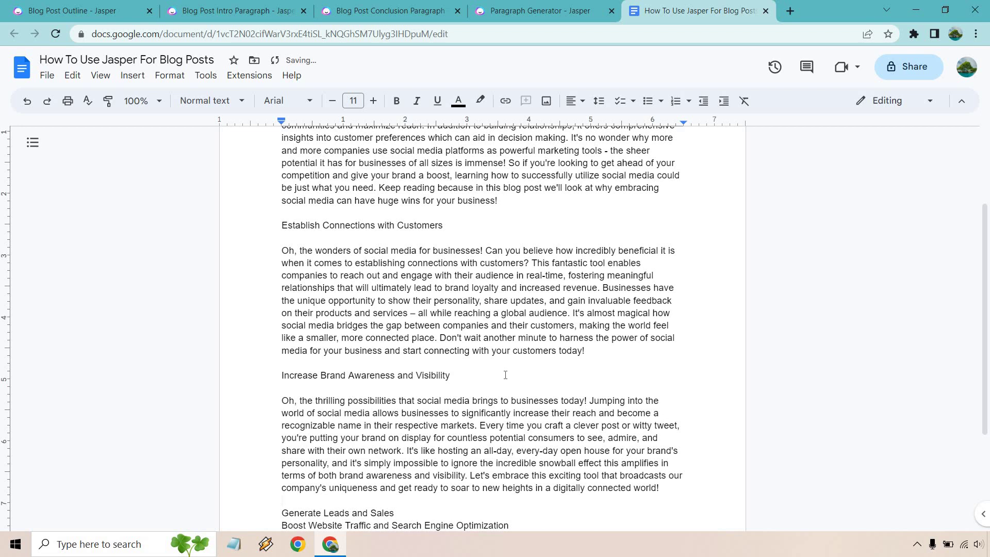
Copy the 'Generate Leads and Sales' heading into Jasper's paragraph topic
{"action": "scroll", "coordinate": [515, 351], "scroll_direction": "down", "scroll_amount": 3}
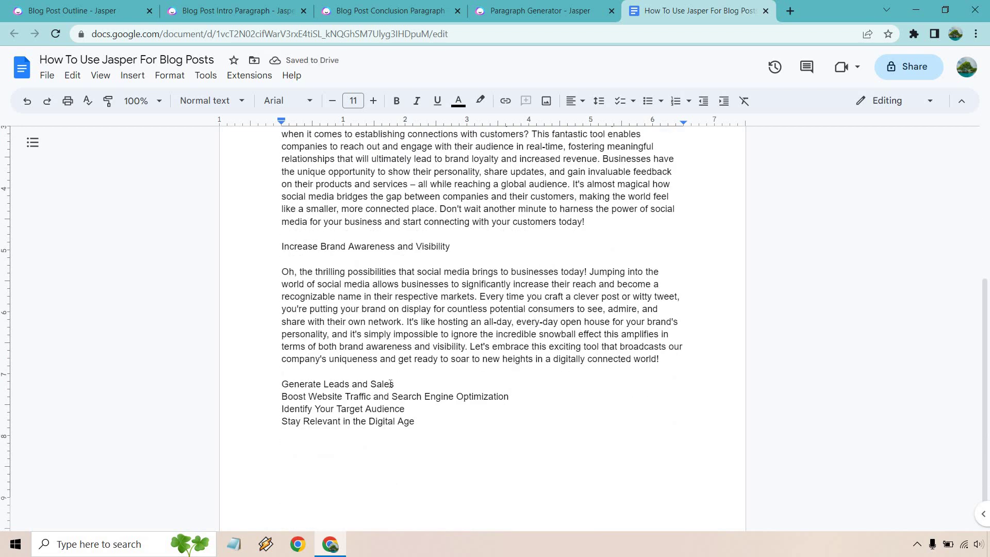
{"action": "left_click_drag", "start_coordinate": [393, 384], "coordinate": [282, 384]}
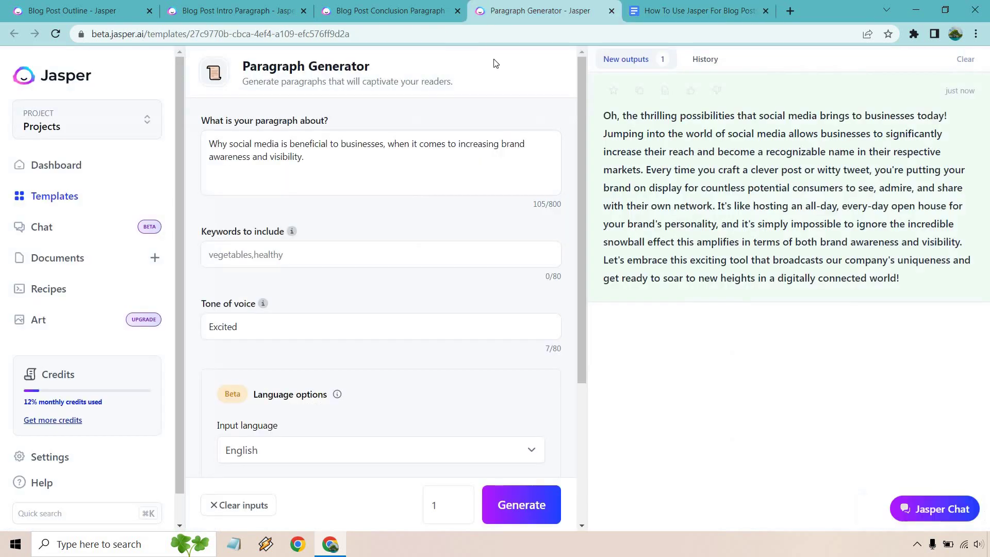
{"action": "left_click", "coordinate": [497, 11]}
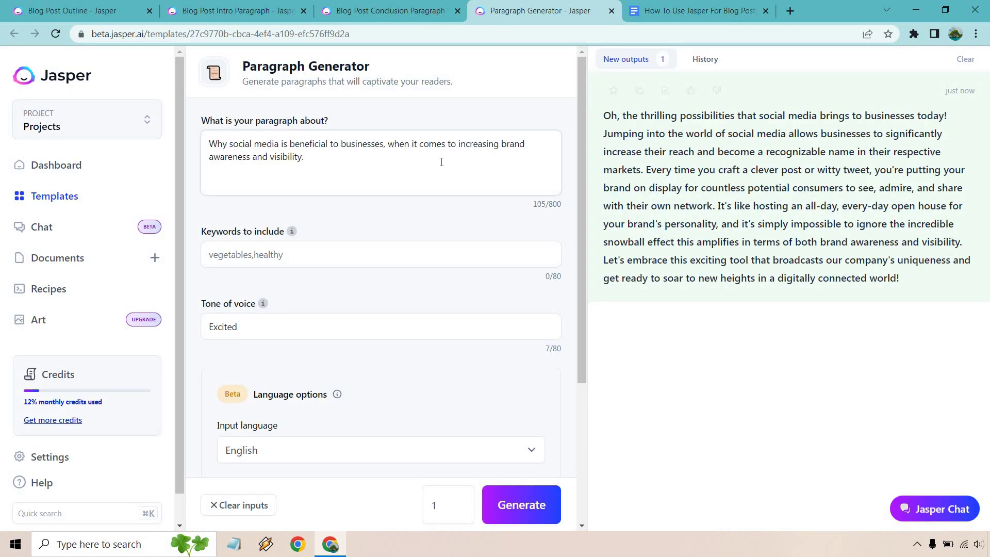
{"action": "left_click", "coordinate": [448, 146]}
{"action": "key", "text": "ctrl+shift+End"}
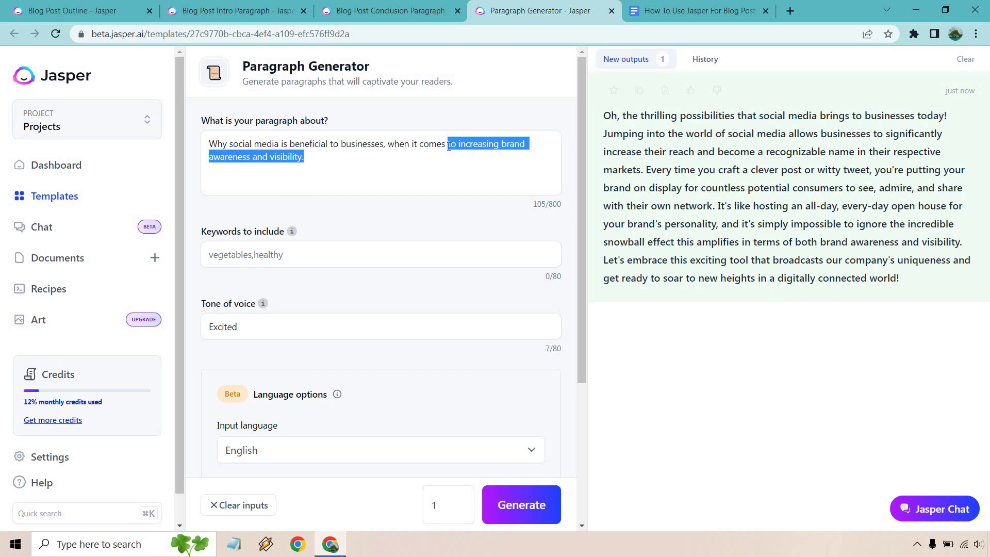
{"action": "key", "text": "ctrl+v"}
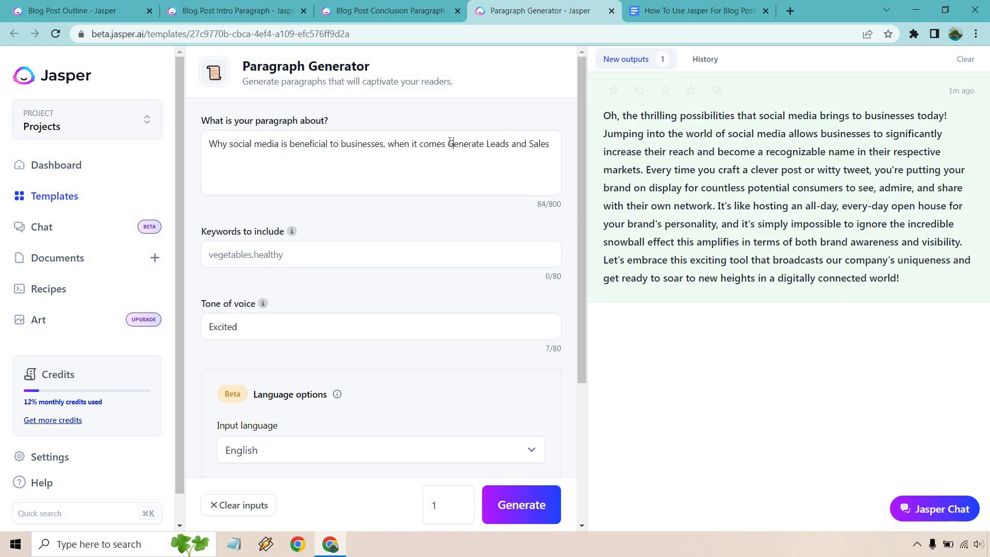
Reword the topic to 'generating Leads and Sales.' and generate a new paragraph
{"action": "left_click", "coordinate": [450, 143]}
{"action": "key", "text": "BackSpace"}
{"action": "type", "text": "g"}
{"action": "left_click", "coordinate": [485, 143]}
{"action": "key", "text": "BackSpace"}
{"action": "type", "text": "ing"}
{"action": "left_click", "coordinate": [397, 156]}
{"action": "type", "text": "."}
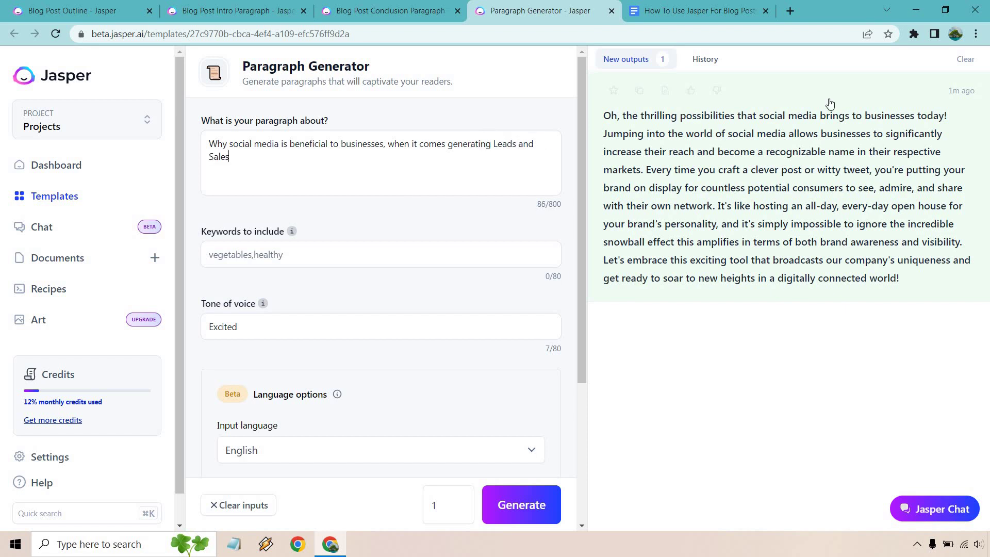
{"action": "left_click", "coordinate": [528, 508]}
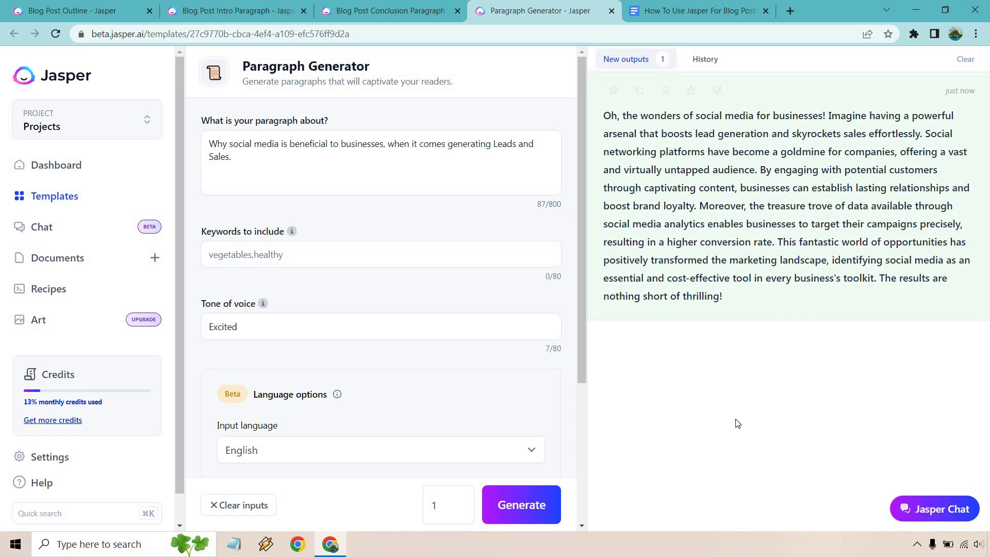
Paste the leads-and-sales paragraph under the 'Generate Leads and Sales' heading
{"action": "left_click", "coordinate": [639, 90]}
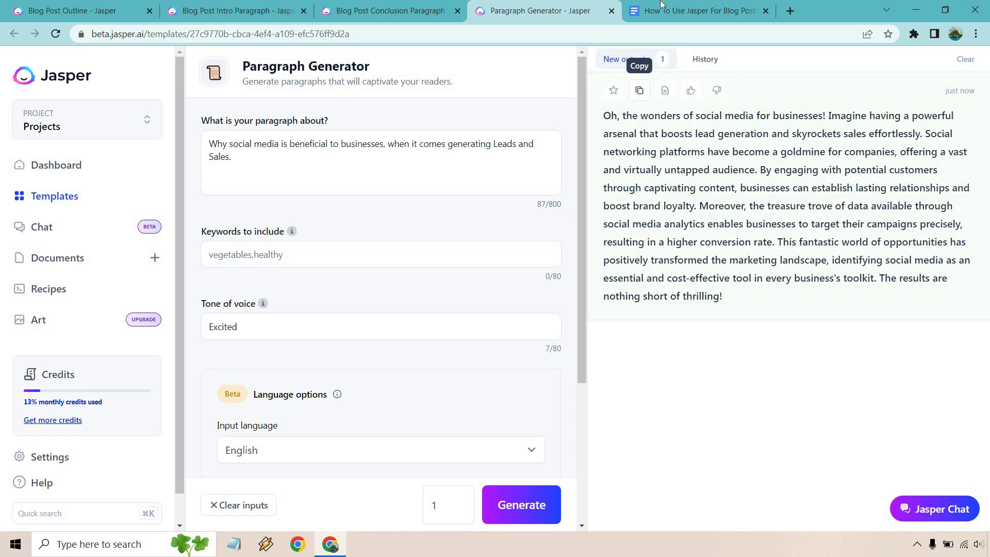
{"action": "left_click", "coordinate": [661, 6]}
{"action": "left_click", "coordinate": [434, 387]}
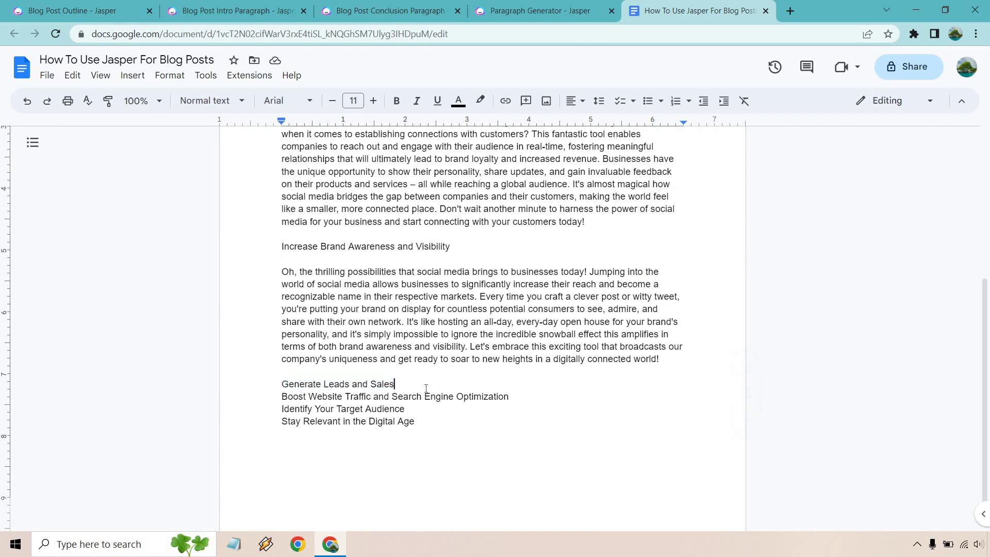
{"action": "key", "text": "Return"}
{"action": "key", "text": "Return"}
{"action": "key", "text": "ctrl+v"}
{"action": "key", "text": "Return"}
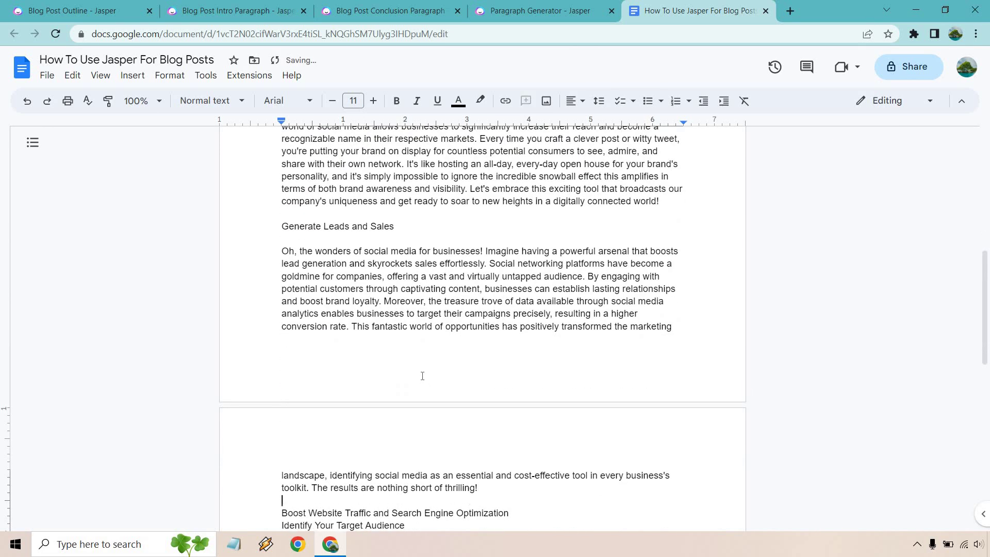
Delete the three leftover outline headings at the end of the doc
{"action": "scroll", "coordinate": [417, 368], "scroll_direction": "down", "scroll_amount": 4}
{"action": "key", "text": "Down"}
{"action": "key", "text": "ctrl+shift+End"}
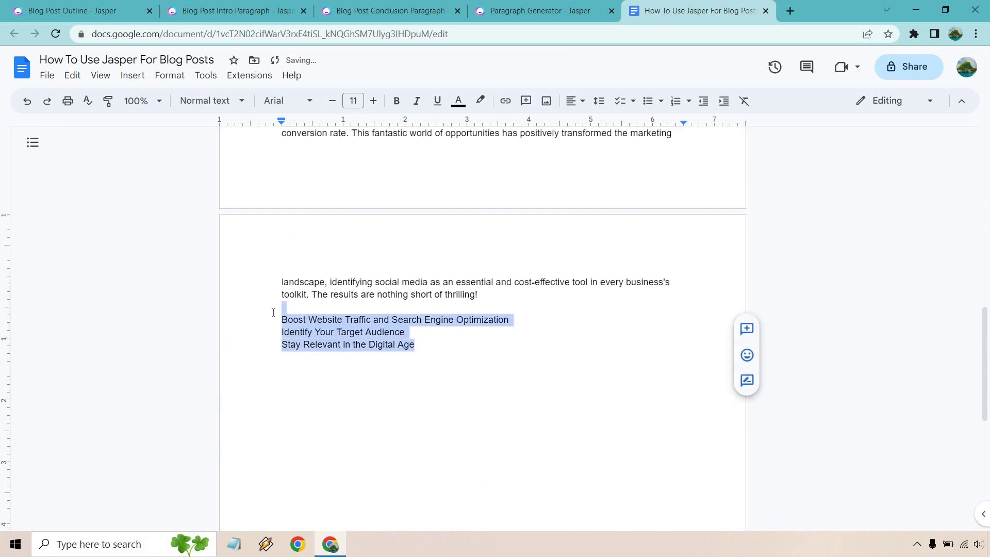
{"action": "key", "text": "BackSpace"}
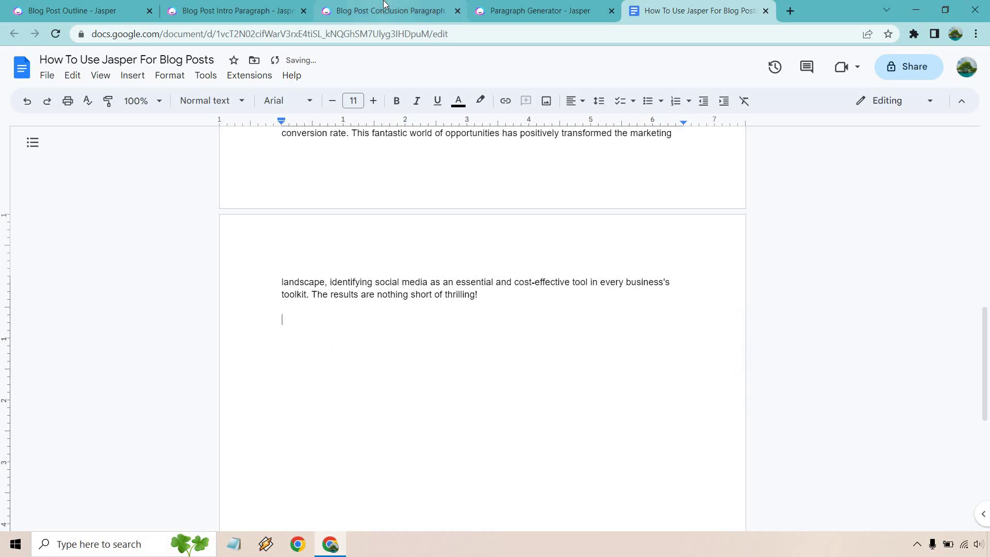
{"action": "left_click_drag", "start_coordinate": [387, 7], "coordinate": [505, 6]}
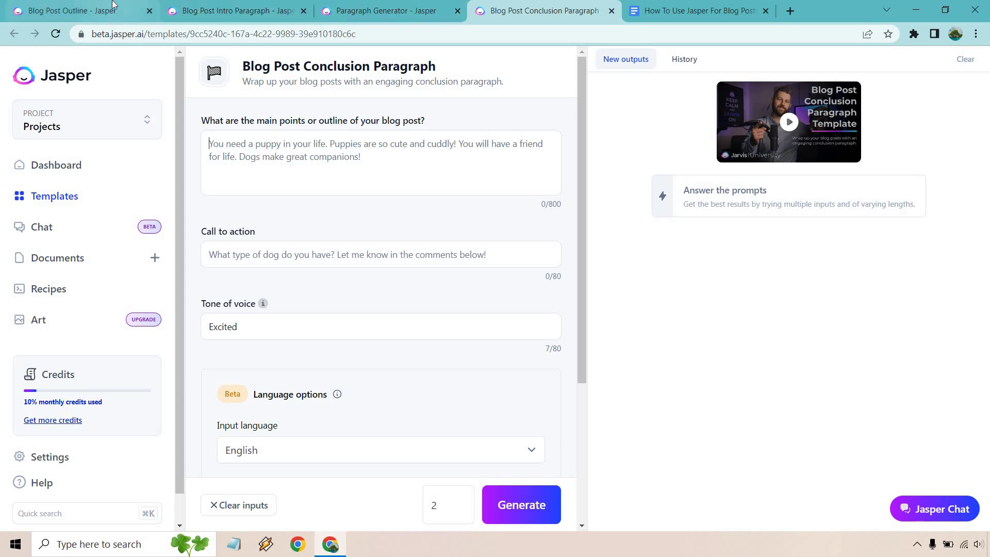
Paste a summary of connections, brand awareness, and leads and sales into the conclusion's main-points box
{"action": "left_click", "coordinate": [137, 7]}
{"action": "triple_click", "coordinate": [406, 157]}
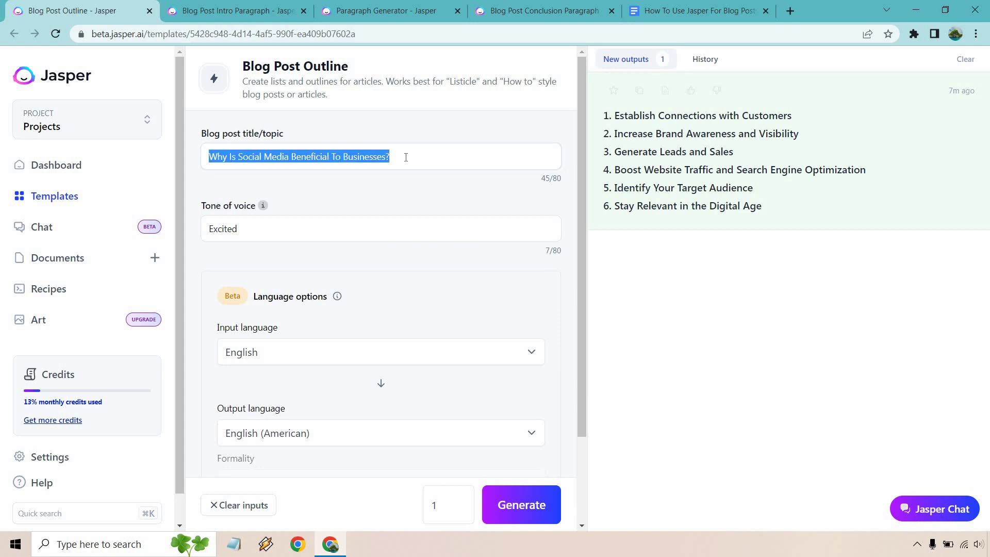
{"action": "left_click", "coordinate": [526, 7]}
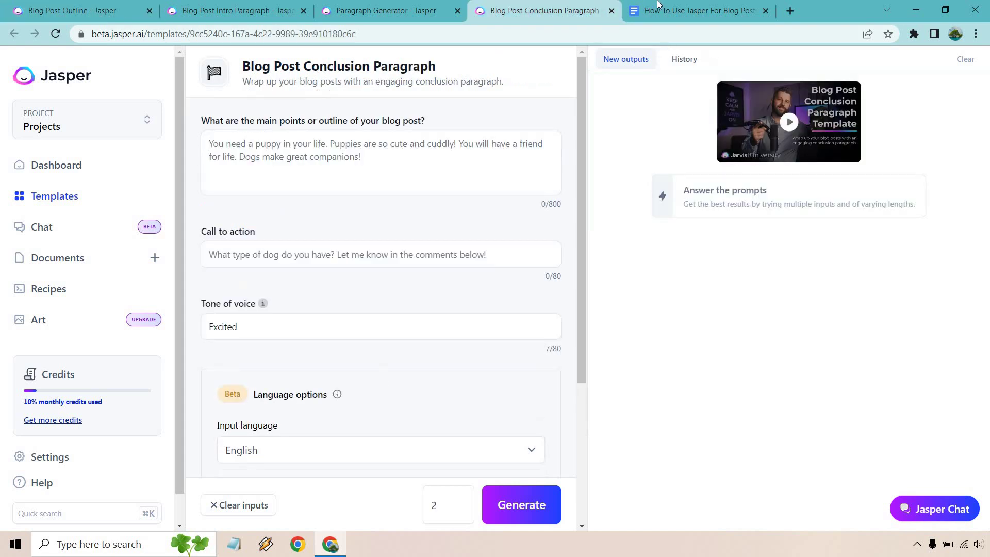
{"action": "left_click", "coordinate": [461, 166]}
{"action": "key", "text": "ctrl+v"}
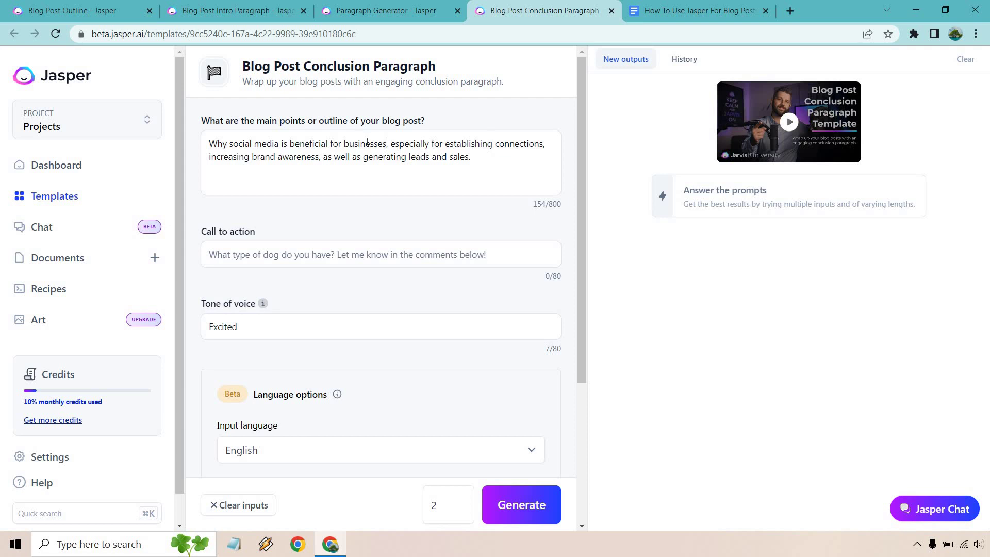
{"action": "left_click_drag", "start_coordinate": [386, 144], "coordinate": [204, 135]}
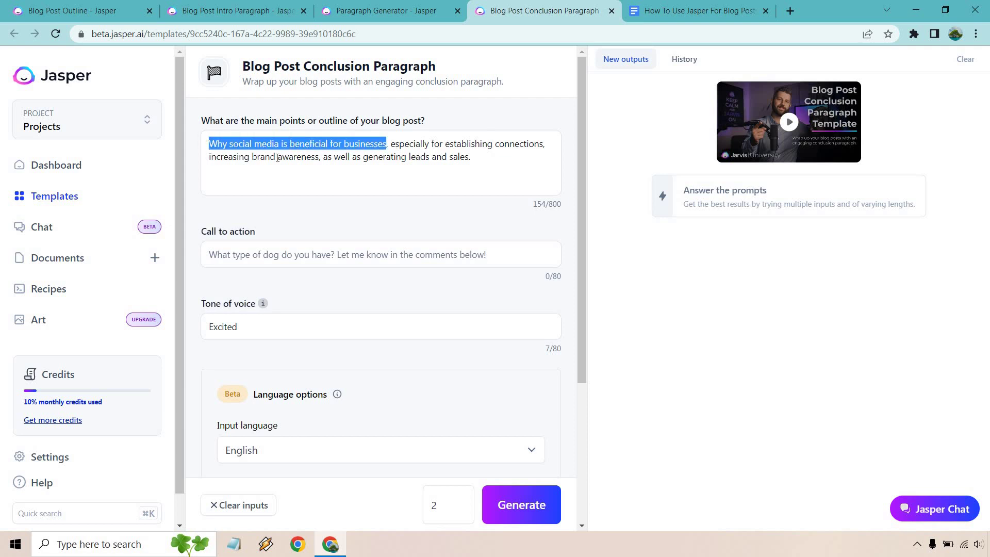
Select and review the blog post's section headings down to Generate Leads and Sales, then return to the conclusion template
{"action": "left_click", "coordinate": [688, 11]}
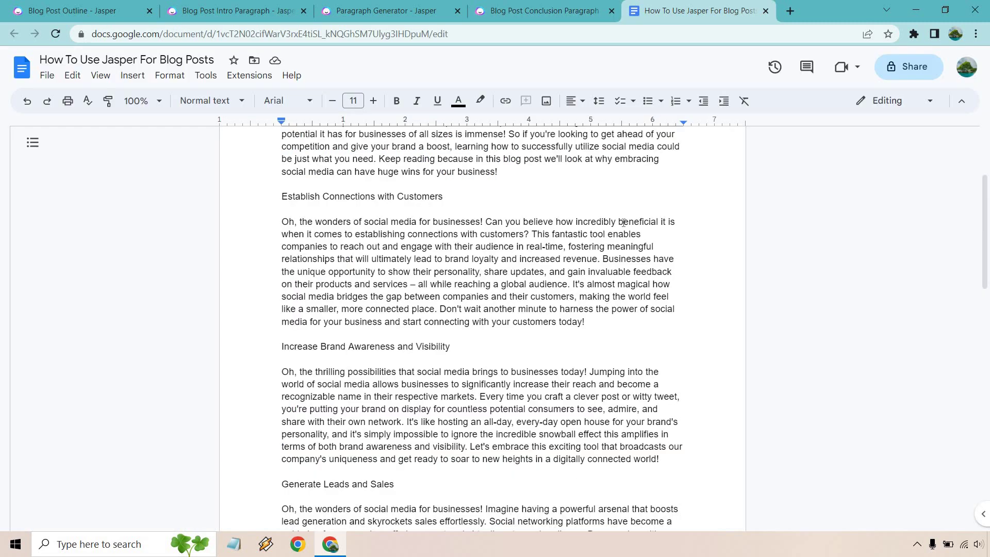
{"action": "scroll", "coordinate": [533, 230], "scroll_direction": "up", "scroll_amount": 1}
{"action": "left_click_drag", "start_coordinate": [443, 261], "coordinate": [281, 261]}
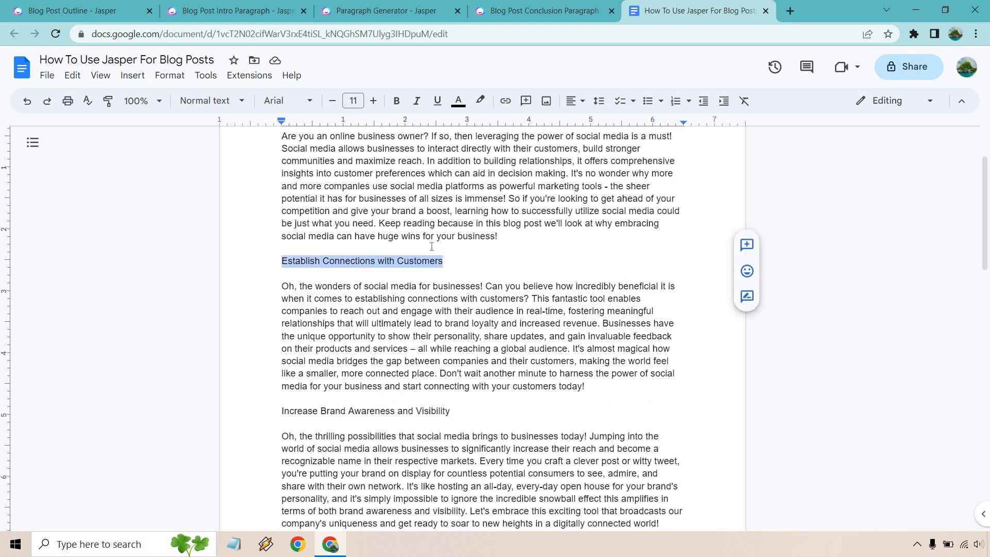
{"action": "left_click", "coordinate": [527, 245]}
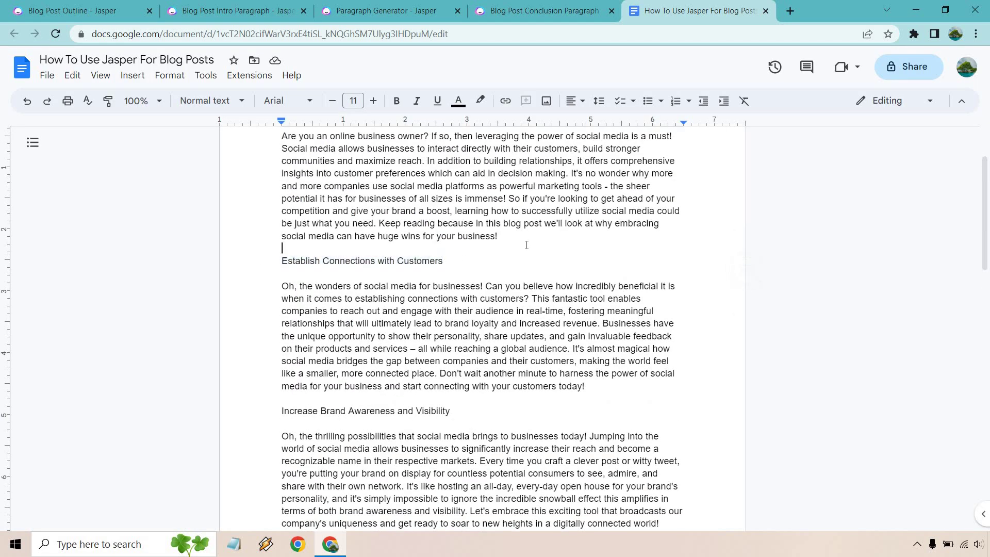
{"action": "scroll", "coordinate": [479, 298], "scroll_direction": "down", "scroll_amount": 2}
{"action": "left_click_drag", "start_coordinate": [467, 287], "coordinate": [281, 283]}
{"action": "left_click", "coordinate": [396, 420]}
{"action": "scroll", "coordinate": [464, 258], "scroll_direction": "up", "scroll_amount": 1}
{"action": "scroll", "coordinate": [481, 206], "scroll_direction": "up", "scroll_amount": 4}
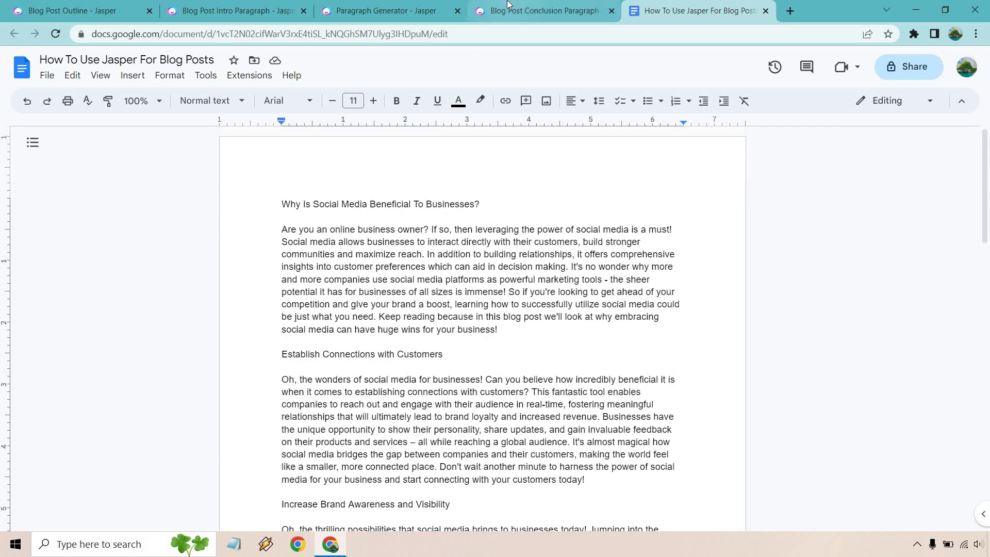
{"action": "left_click", "coordinate": [539, 10]}
Check the brand awareness and leads-and-sales points in the summary, then generate two conclusion paragraphs
{"action": "left_click", "coordinate": [501, 160]}
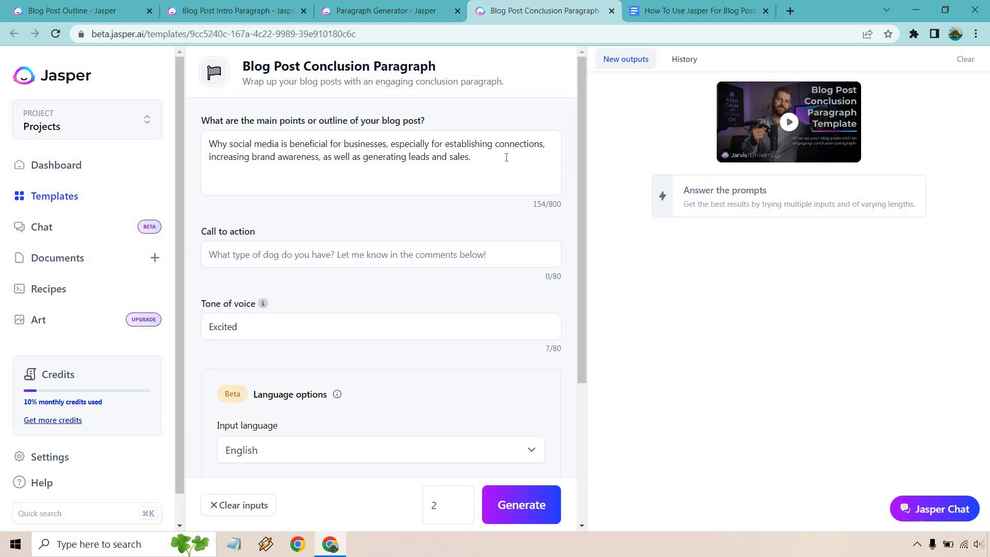
{"action": "left_click_drag", "start_coordinate": [449, 144], "coordinate": [545, 144]}
{"action": "left_click_drag", "start_coordinate": [218, 161], "coordinate": [512, 158]}
{"action": "left_click", "coordinate": [345, 160]}
{"action": "left_click", "coordinate": [510, 164]}
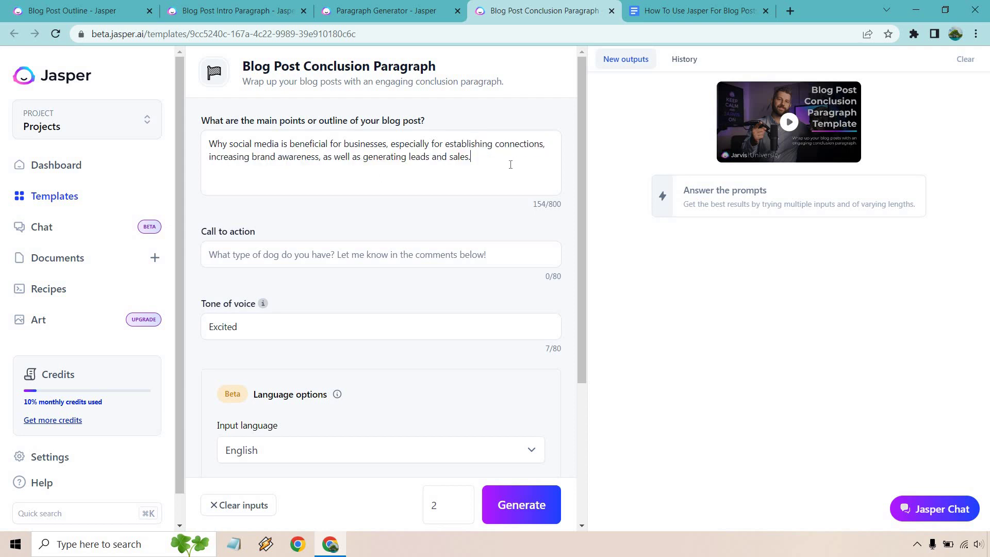
{"action": "left_click", "coordinate": [505, 520]}
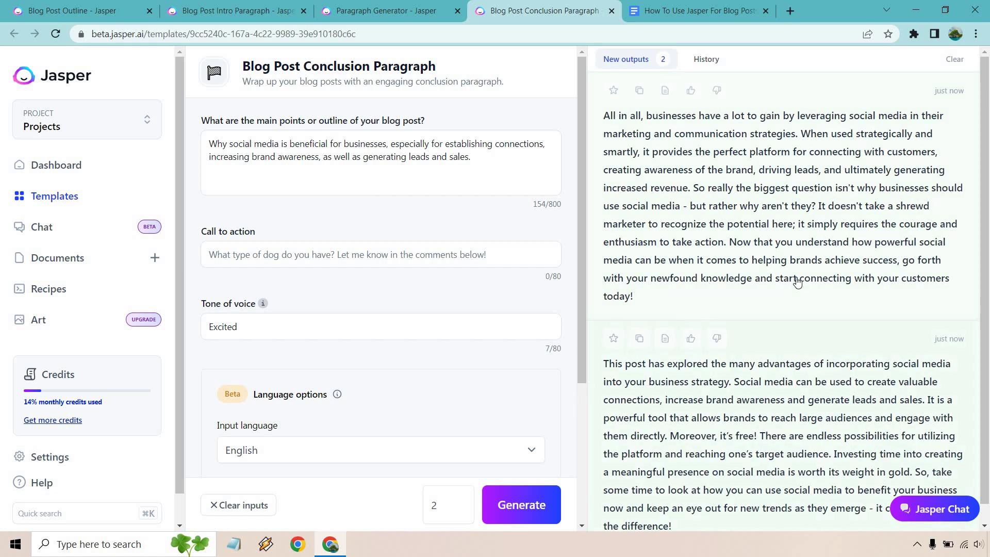
Copy Jasper's first conclusion paragraph and paste it as a new final paragraph after 'thrilling!'
{"action": "scroll", "coordinate": [796, 282], "scroll_direction": "down", "scroll_amount": 1}
{"action": "scroll", "coordinate": [880, 292], "scroll_direction": "up", "scroll_amount": 1}
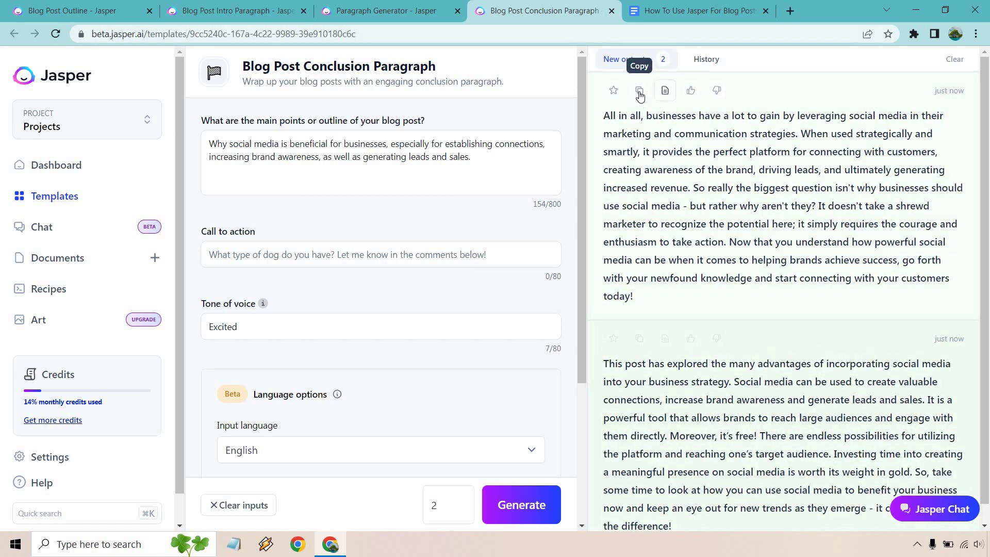
{"action": "left_click", "coordinate": [639, 91]}
{"action": "left_click", "coordinate": [699, 10]}
{"action": "scroll", "coordinate": [612, 256], "scroll_direction": "down", "scroll_amount": 20}
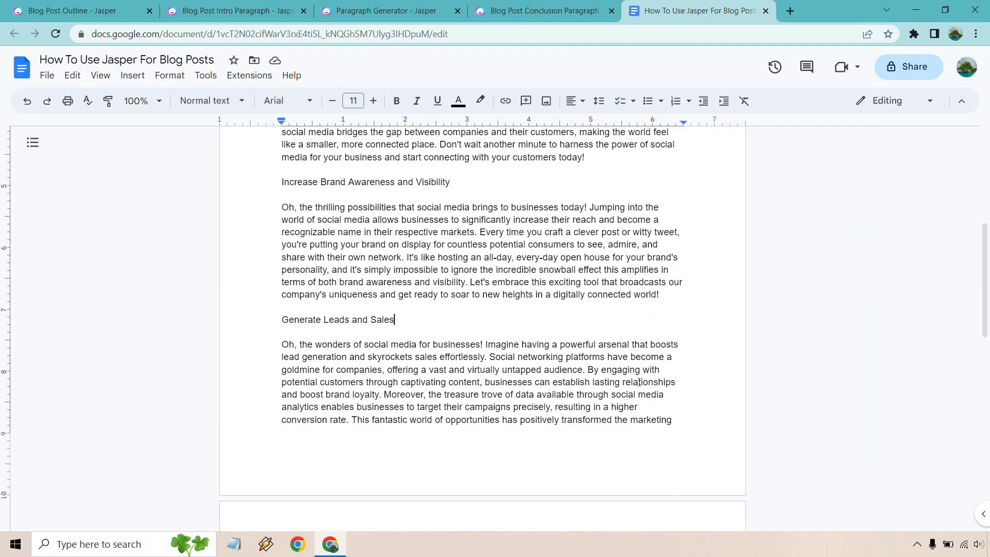
{"action": "left_click", "coordinate": [526, 190]}
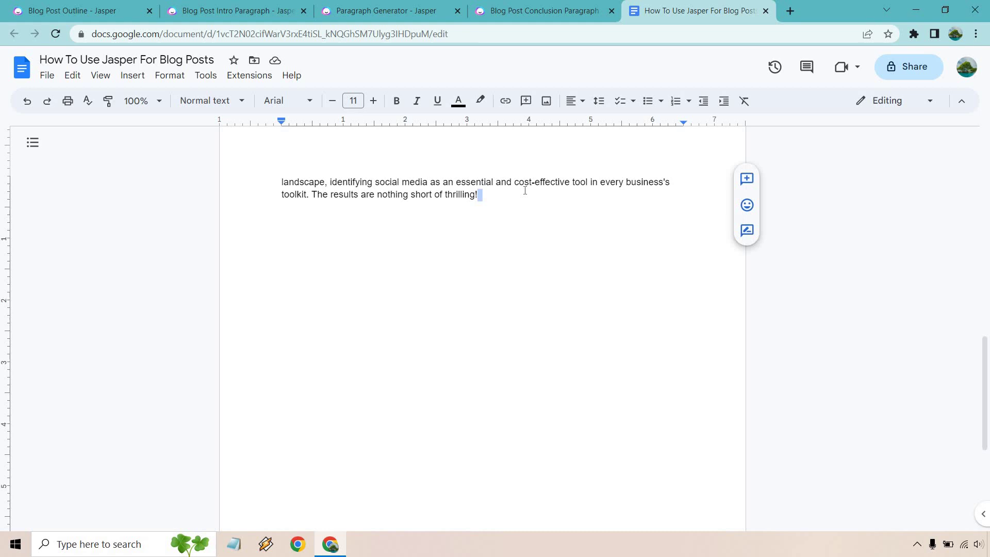
{"action": "key", "text": "Return"}
{"action": "key", "text": "Return"}
{"action": "key", "text": "ctrl+v"}
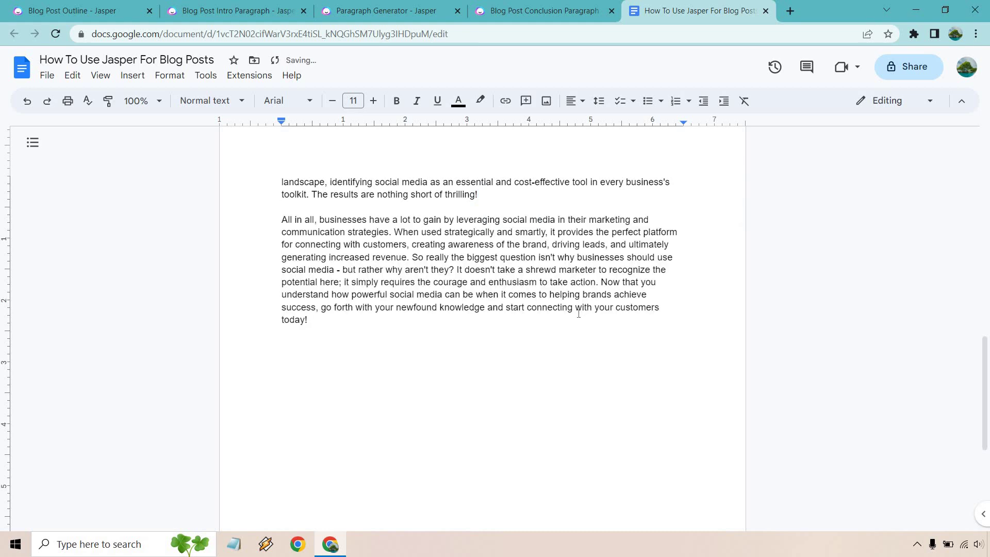
{"action": "scroll", "coordinate": [585, 364], "scroll_direction": "up", "scroll_amount": 20}
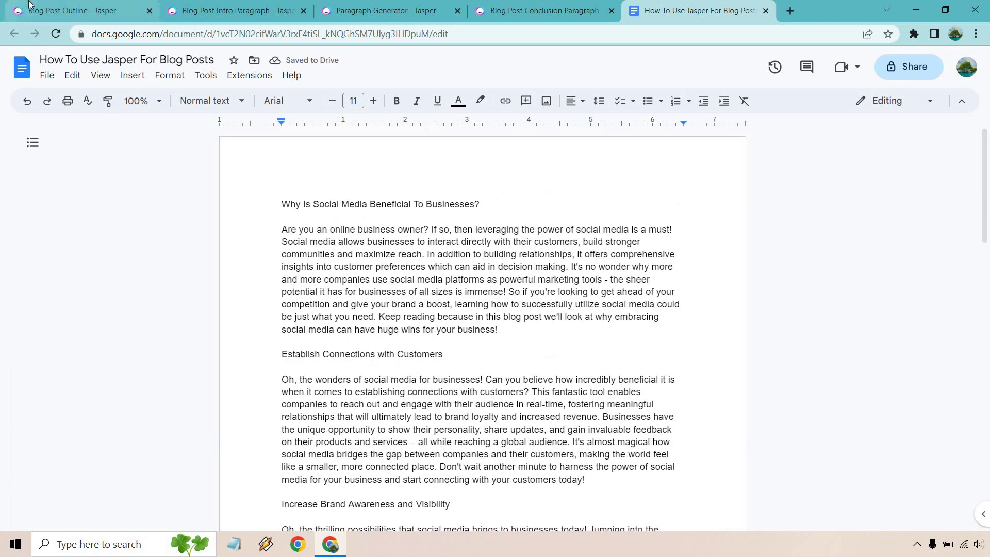
{"action": "left_click", "coordinate": [29, 6]}
Look over the Blog Post Outline, Intro Paragraph and Paragraph Generator templates
{"action": "left_click", "coordinate": [445, 119]}
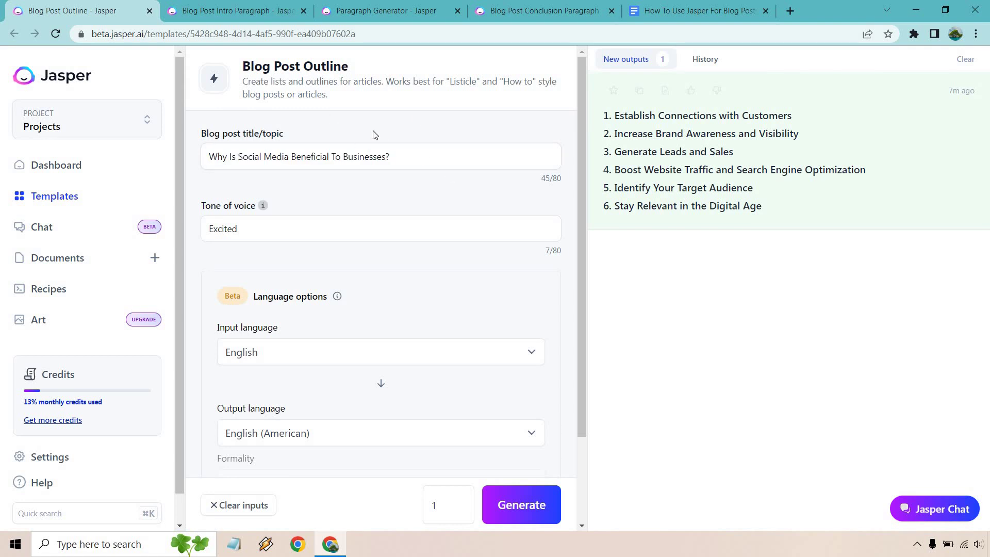
{"action": "left_click", "coordinate": [203, 6]}
{"action": "left_click", "coordinate": [361, 9]}
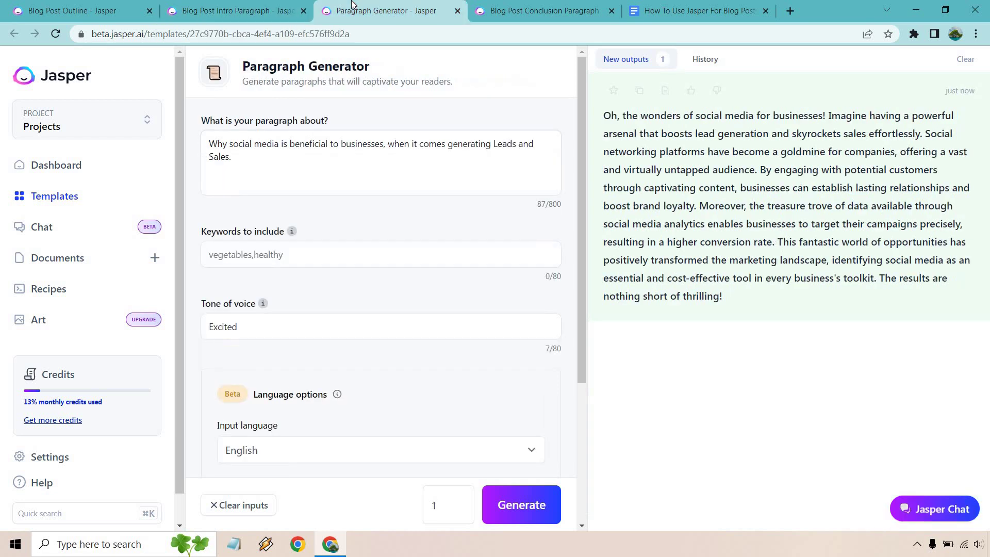
Check the Increase Brand Awareness and Visibility heading in the Doc, then return to the conclusion template
{"action": "left_click", "coordinate": [641, 7]}
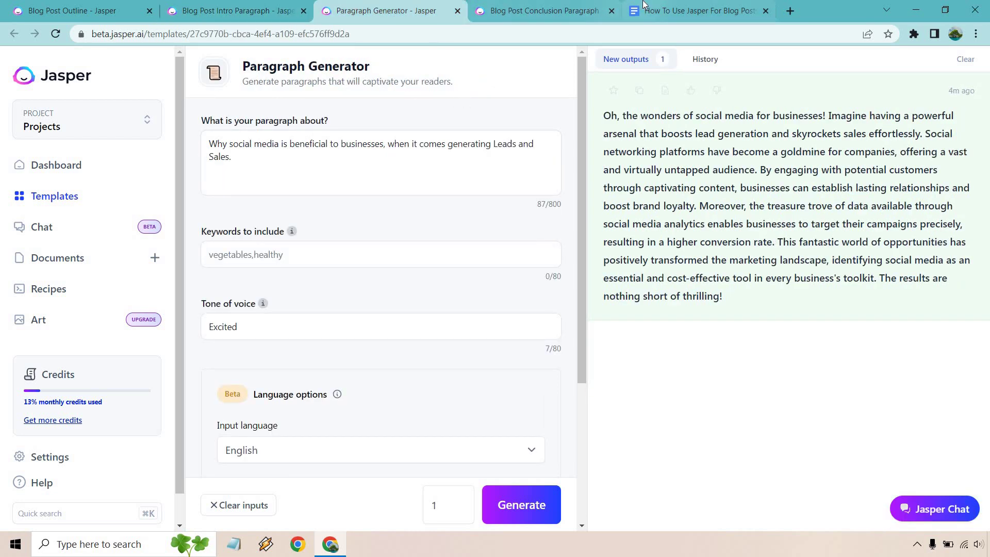
{"action": "left_click_drag", "start_coordinate": [447, 359], "coordinate": [282, 330]}
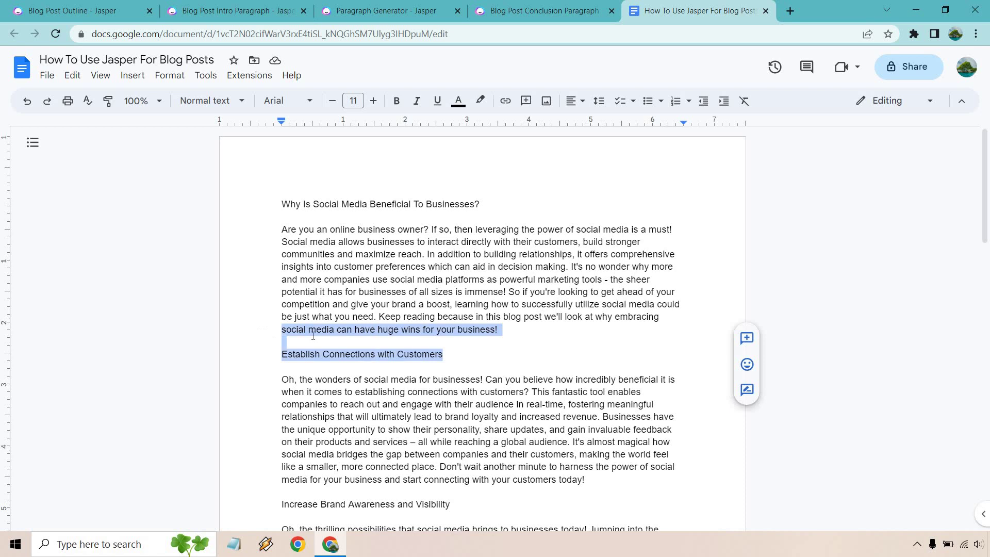
{"action": "scroll", "coordinate": [473, 319], "scroll_direction": "down", "scroll_amount": 3}
{"action": "triple_click", "coordinate": [368, 304]}
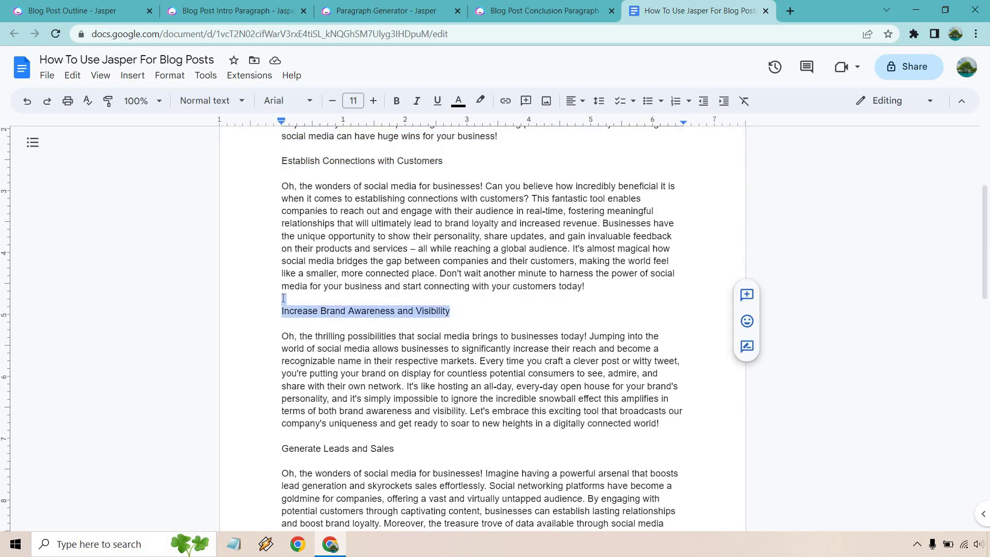
{"action": "left_click", "coordinate": [488, 260]}
{"action": "scroll", "coordinate": [489, 261], "scroll_direction": "up", "scroll_amount": 4}
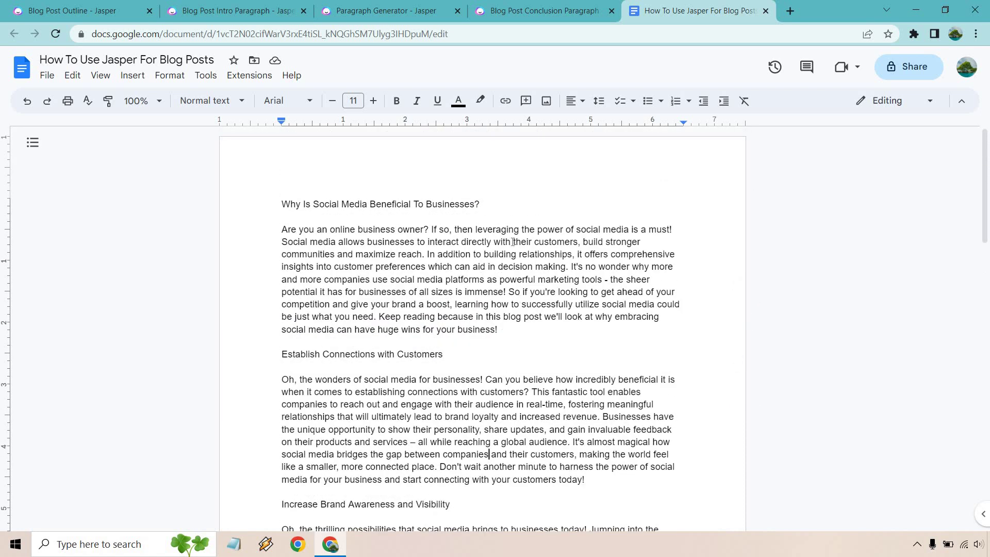
{"action": "left_click", "coordinate": [494, 12]}
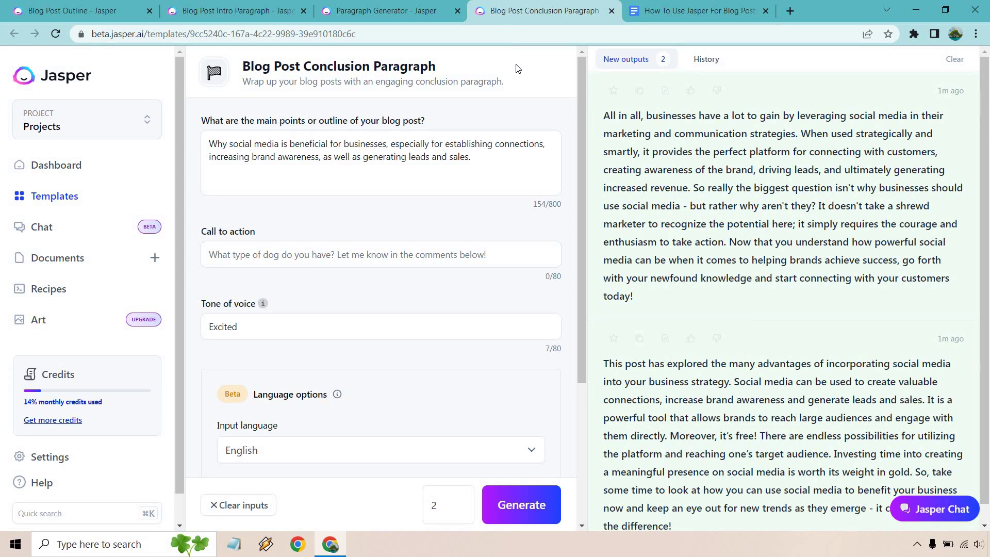